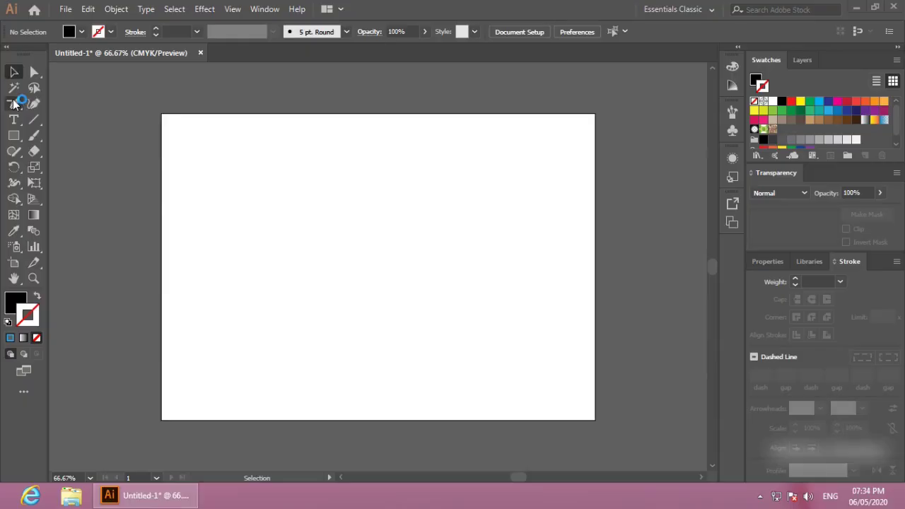
- Open the pen tools flyout in the toolbar
click(13, 103)
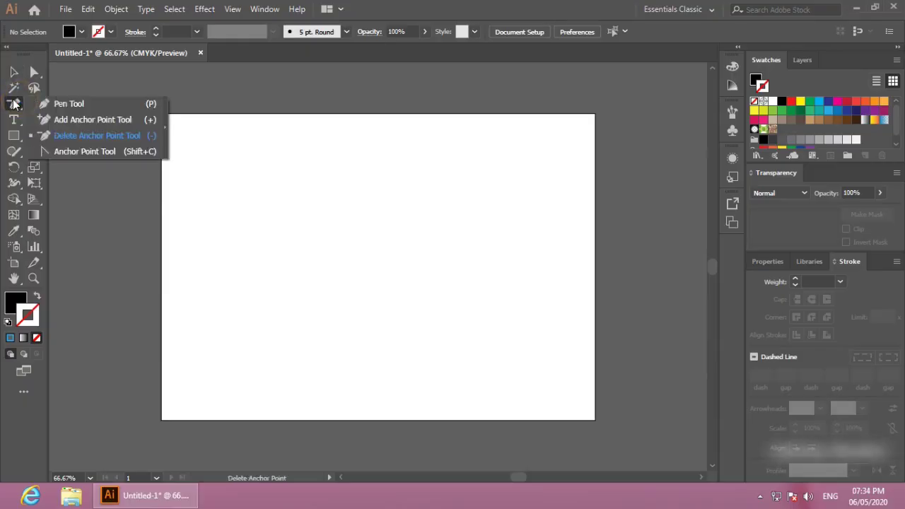
- Choose the Pen Tool and swap colours to no fill with a black 1 pt stroke
click(52, 100)
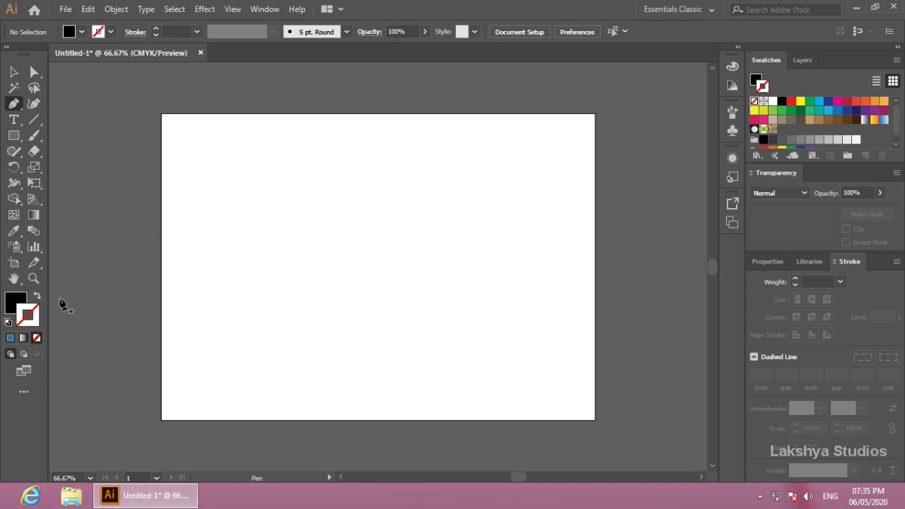
click(17, 303)
click(30, 317)
click(38, 296)
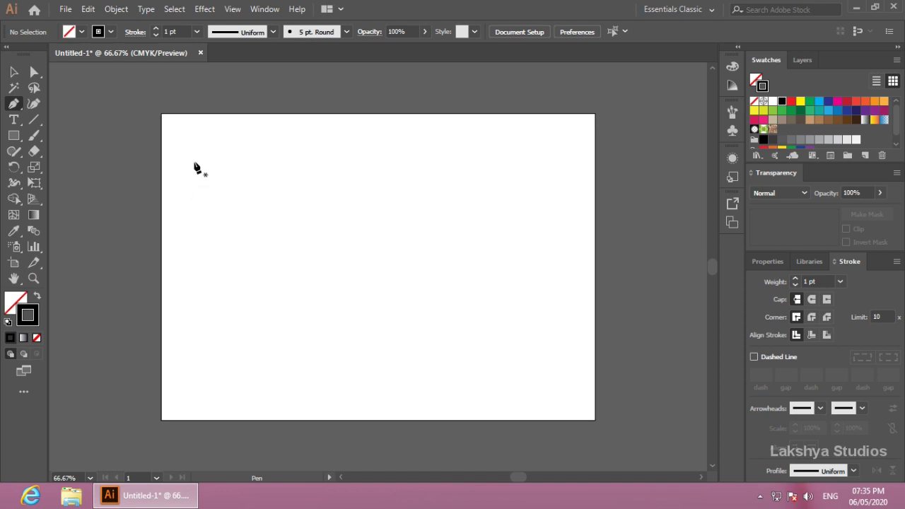
- Draw the straight top edge, curved right side, curved bottom and lower-left bend
click(196, 162)
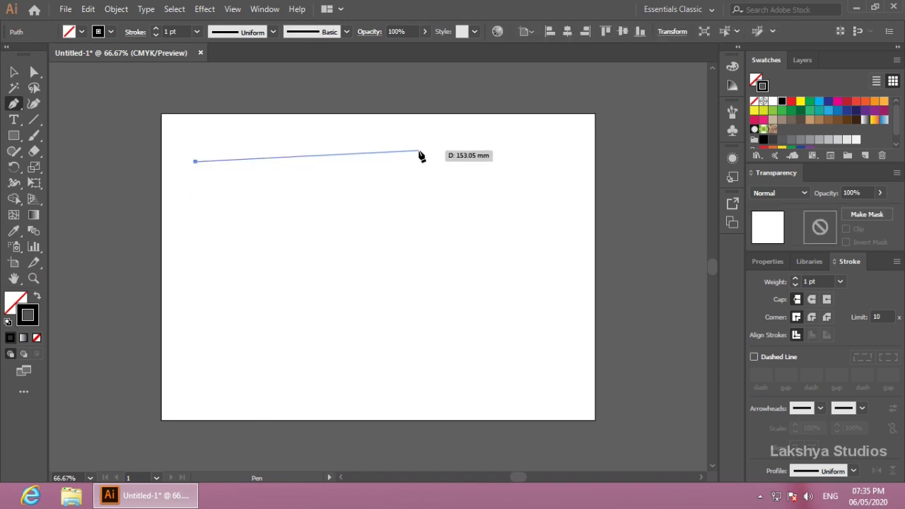
click(418, 152)
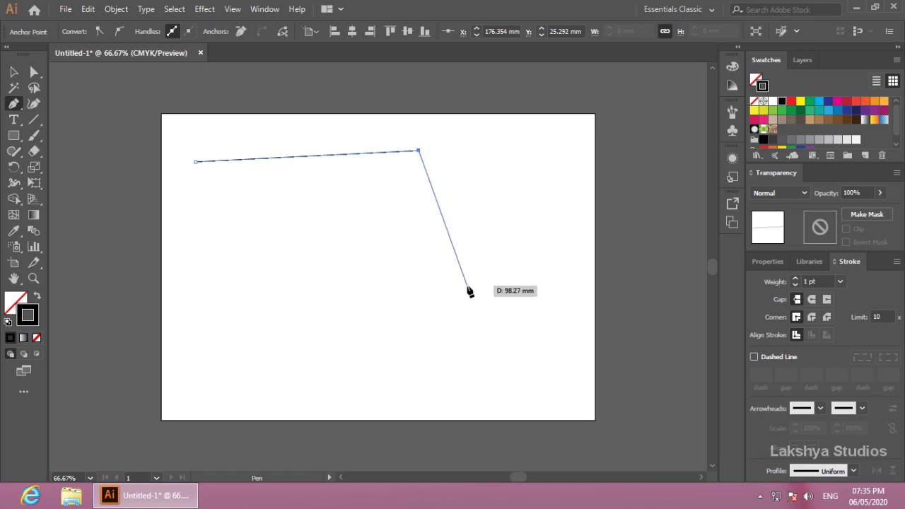
mouse_move(468, 286)
mouse_down()
mouse_move(506, 300)
mouse_move(390, 337)
mouse_up()
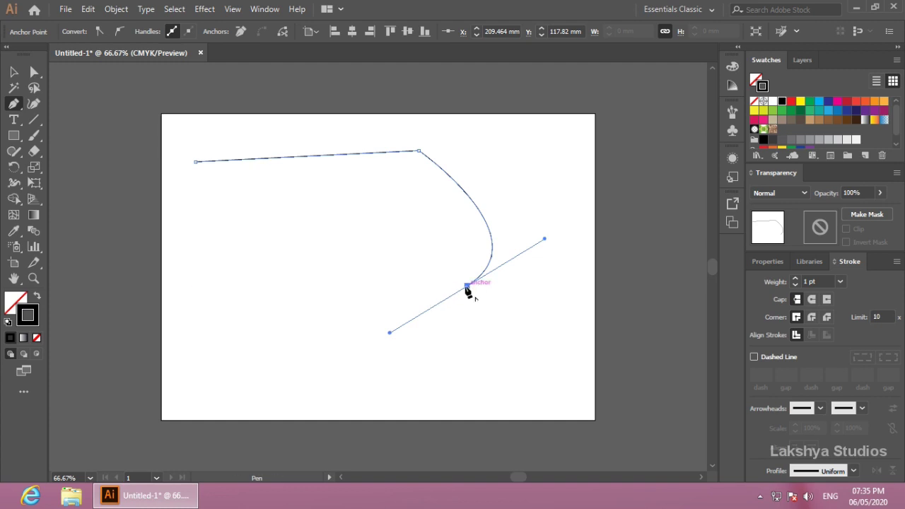
click(466, 285)
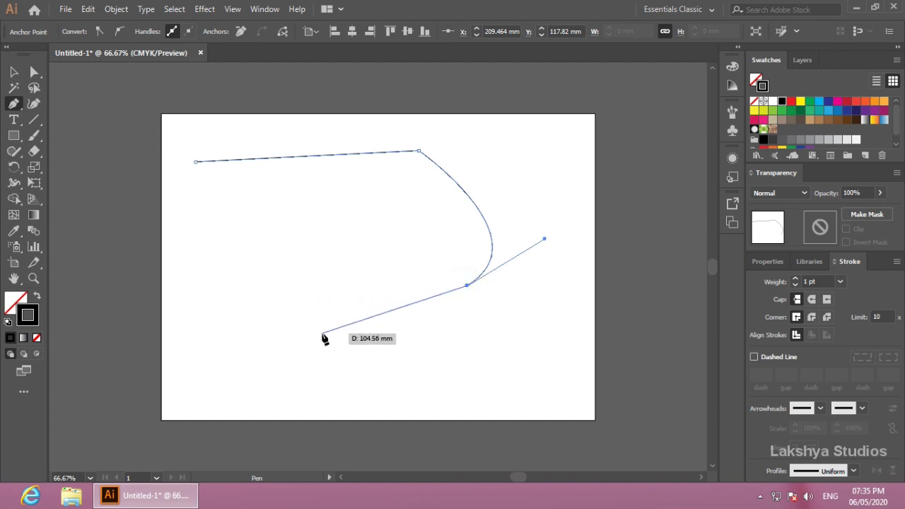
drag(323, 335, 288, 289)
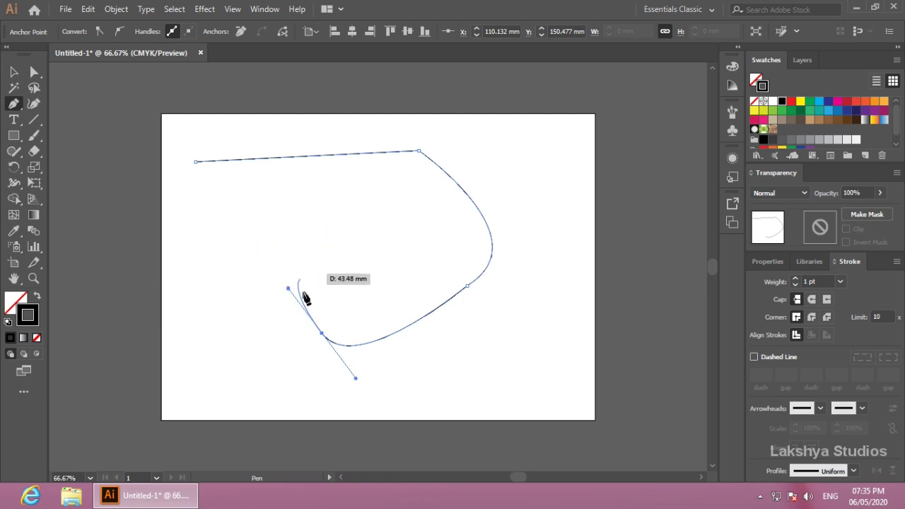
drag(322, 334, 227, 233)
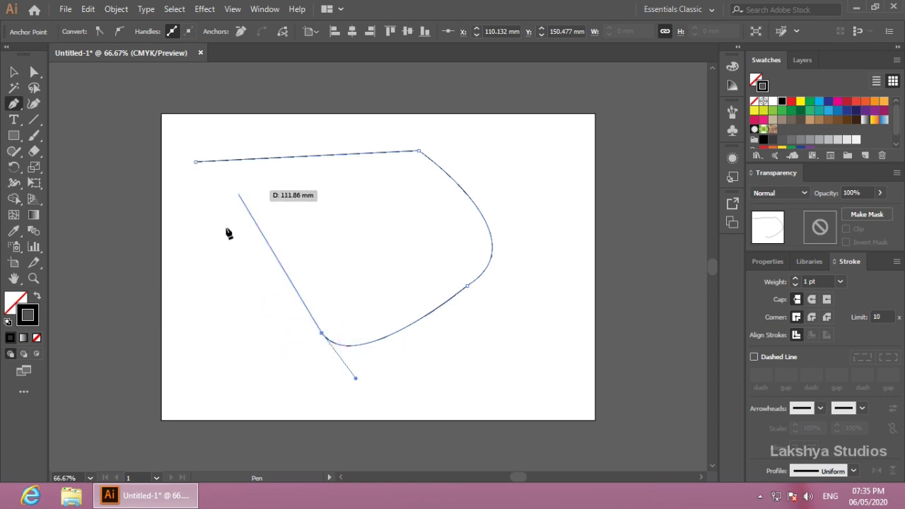
mouse_move(228, 233)
mouse_down()
mouse_move(283, 244)
mouse_move(251, 308)
mouse_move(231, 291)
mouse_move(316, 216)
mouse_up()
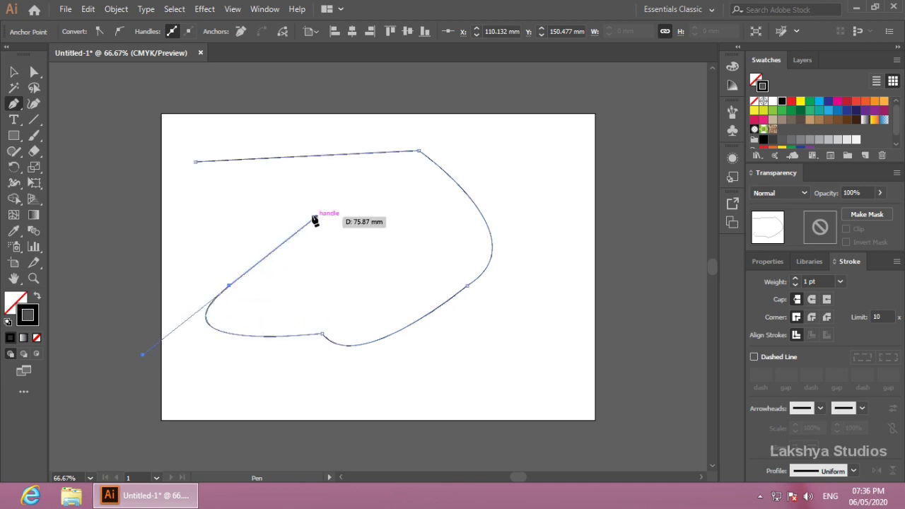
click(229, 285)
- Continue up the left side through the inner notch and wave, closing at the start anchor
click(235, 214)
click(343, 267)
drag(340, 210, 410, 233)
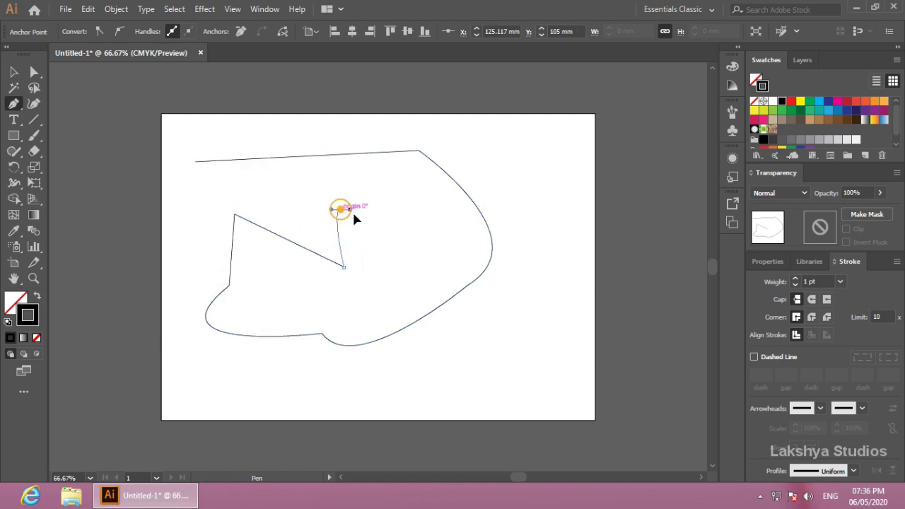
drag(358, 174, 377, 184)
drag(301, 183, 284, 166)
click(302, 183)
click(202, 195)
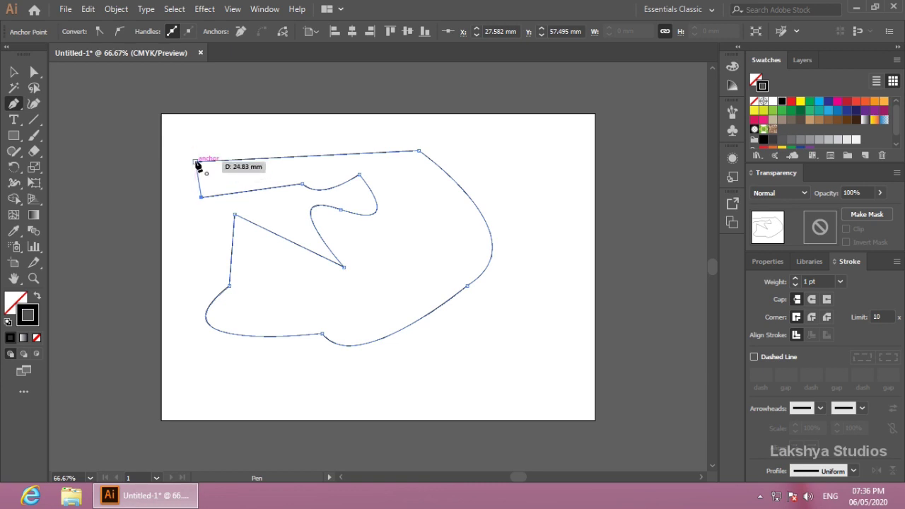
click(195, 162)
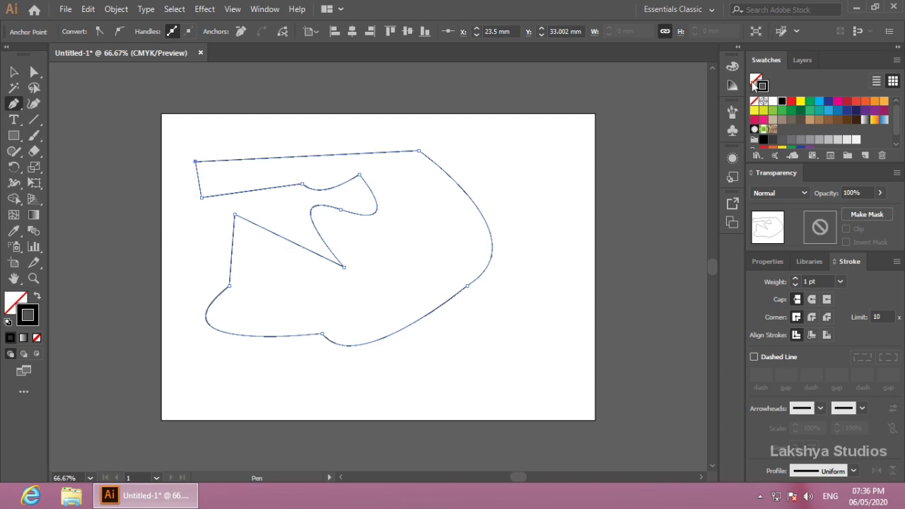
- Fill the traced shape red and move it slightly down and left
click(791, 101)
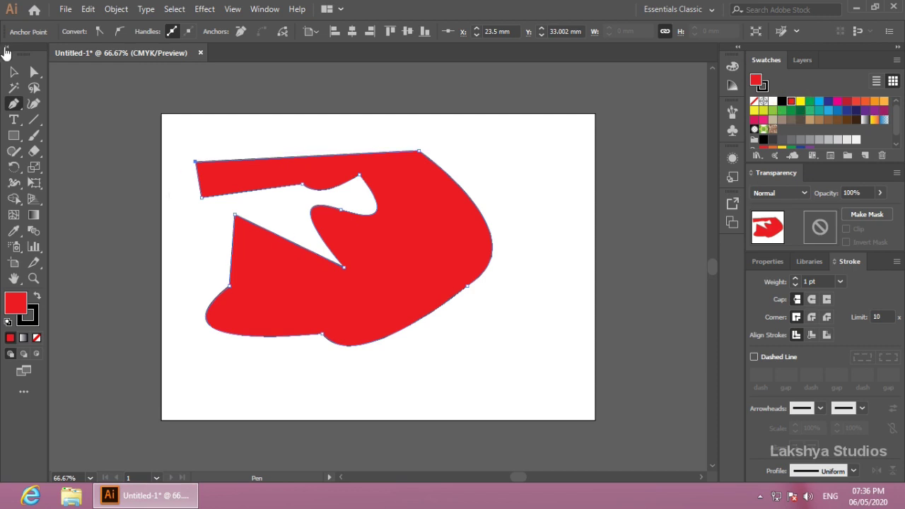
click(13, 71)
drag(410, 240, 397, 269)
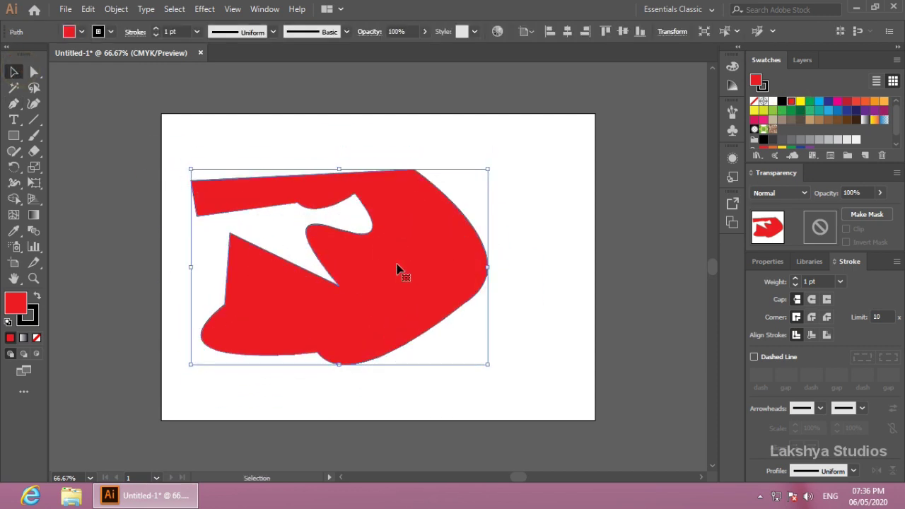
- Add seven anchor points along the shape's top, right, bottom and inner diagonal edges
click(15, 104)
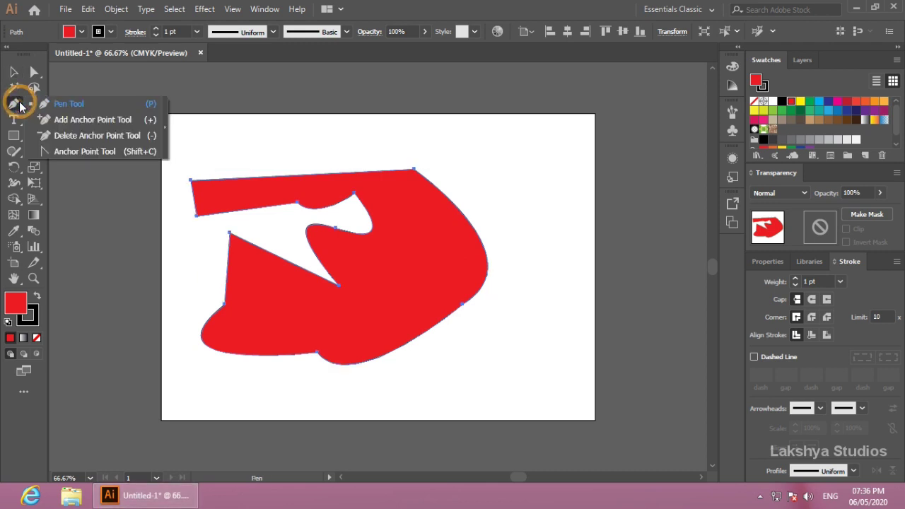
click(65, 120)
click(63, 120)
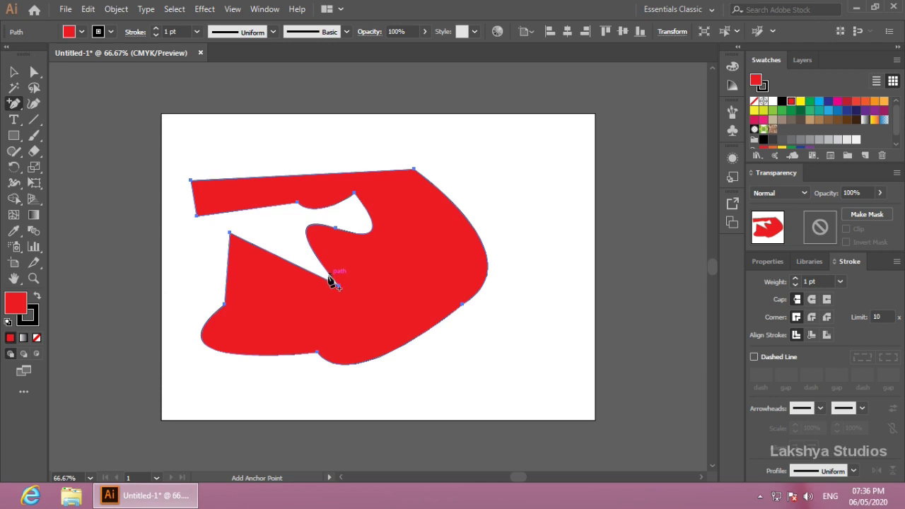
click(281, 176)
click(456, 205)
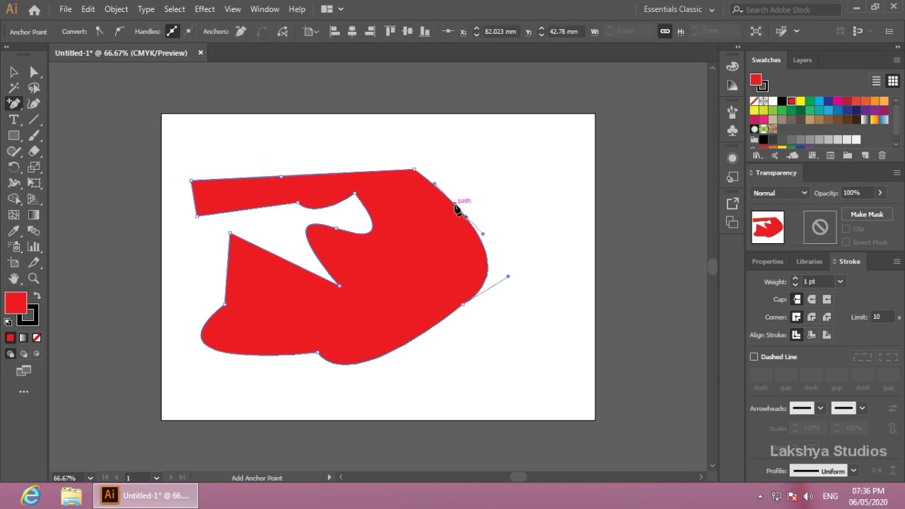
click(418, 335)
click(242, 354)
click(288, 262)
click(325, 173)
click(486, 252)
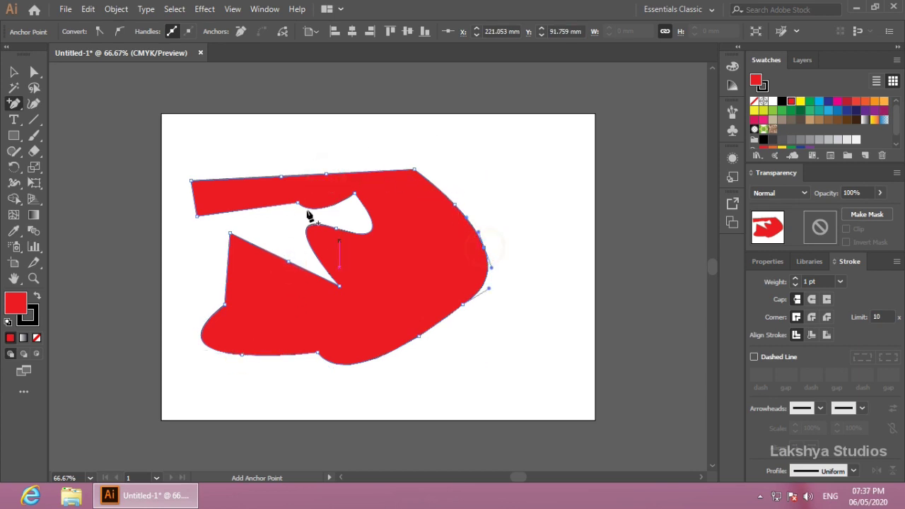
click(14, 103)
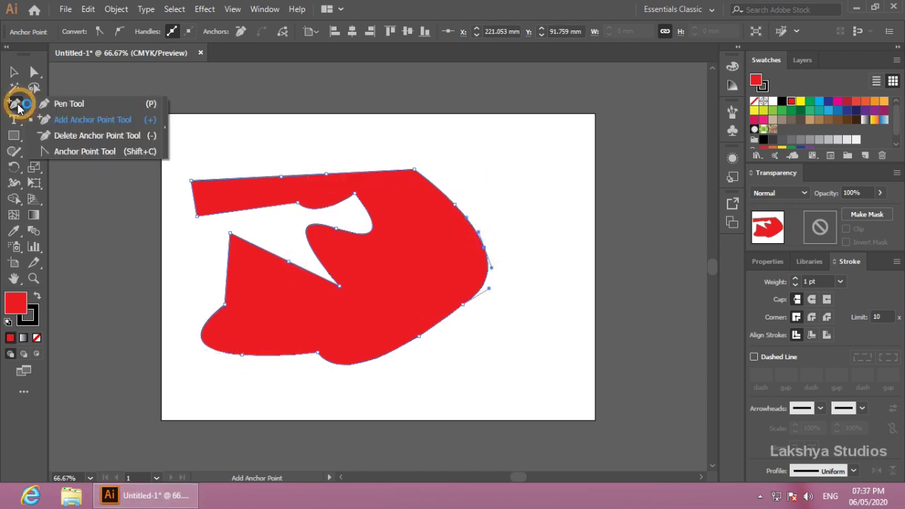
- Delete anchors on the top edge, top-right corner, right side and left arm
click(68, 140)
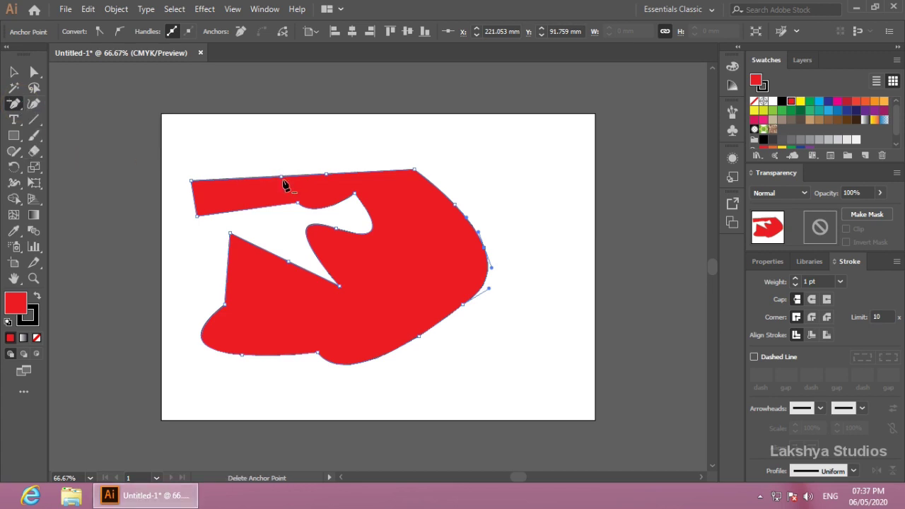
click(325, 174)
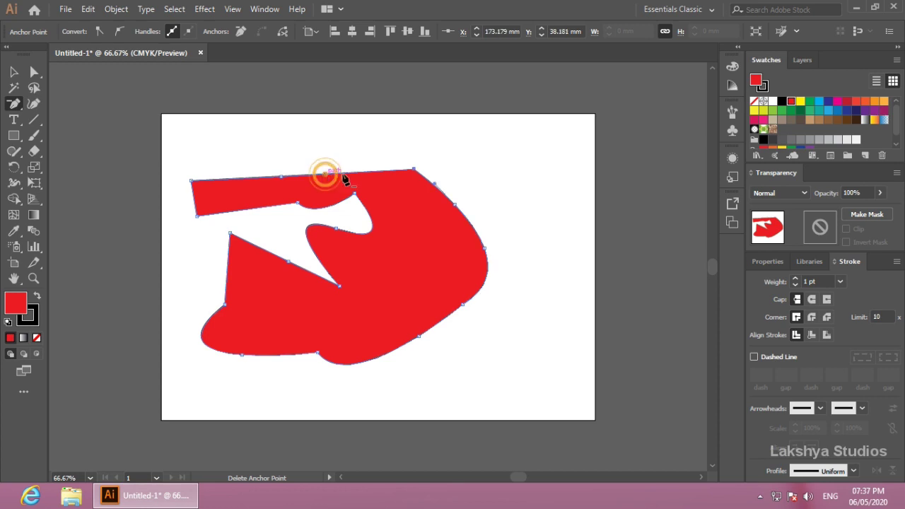
click(413, 169)
click(455, 205)
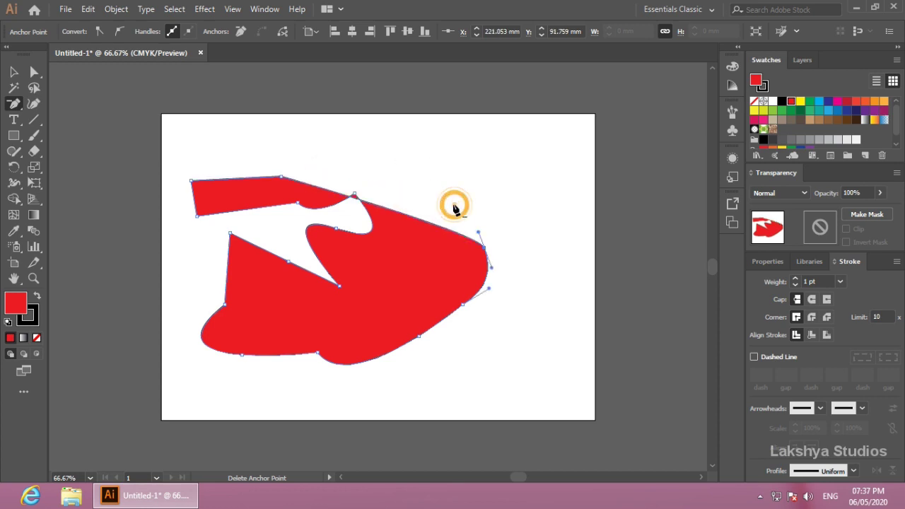
click(401, 213)
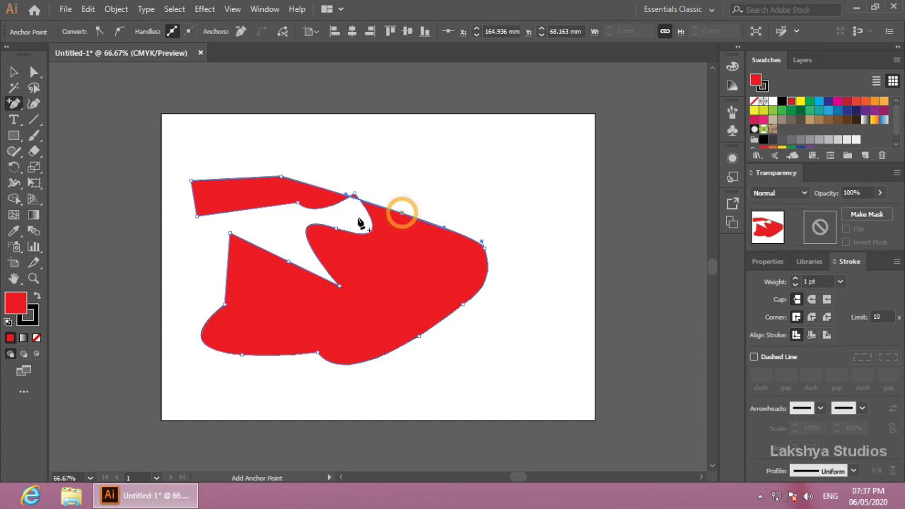
click(197, 215)
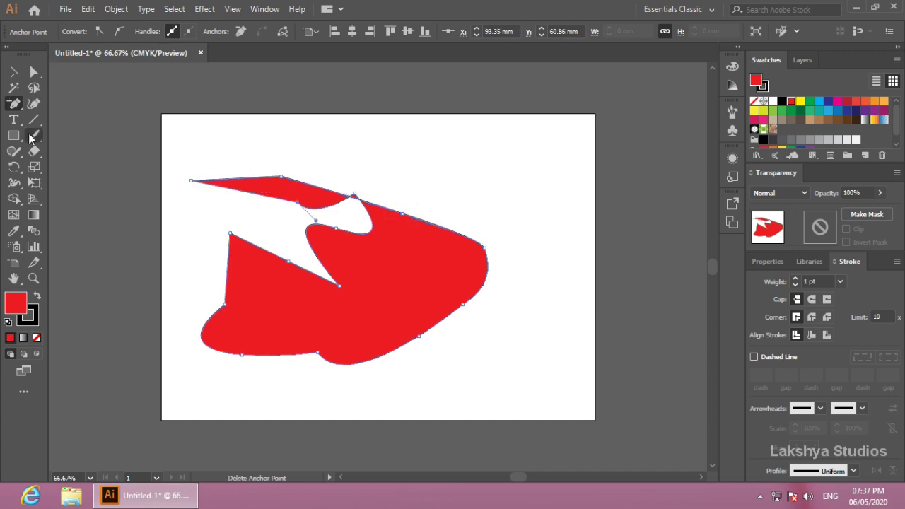
right_click(14, 103)
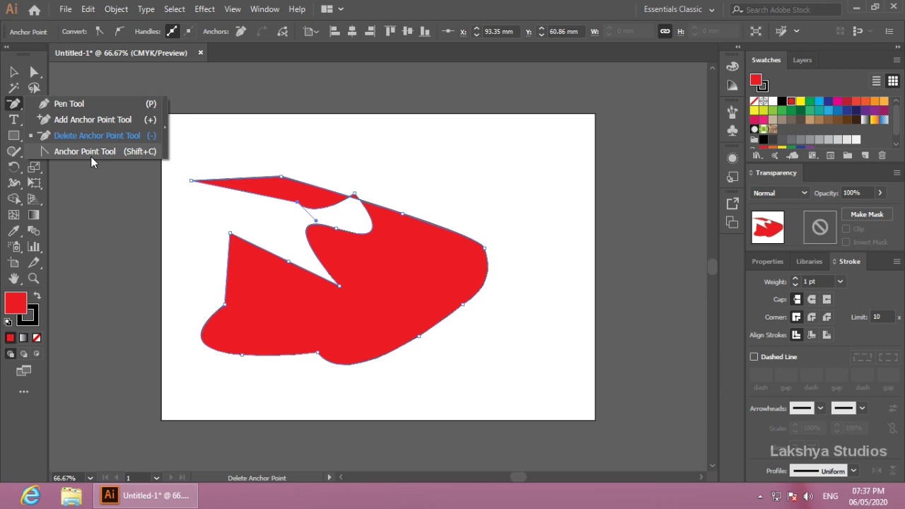
- Convert the right tip, lower-right and bottom anchors to sharp corners
click(89, 155)
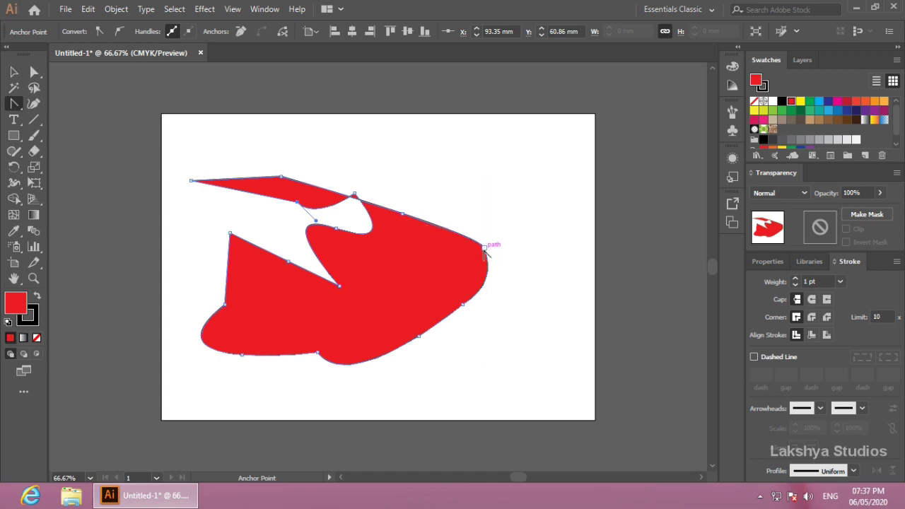
drag(484, 247, 487, 250)
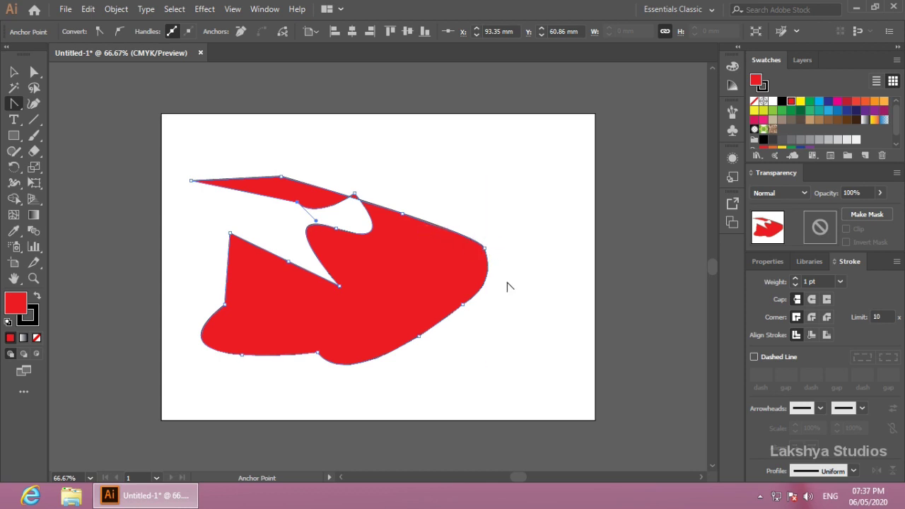
click(485, 247)
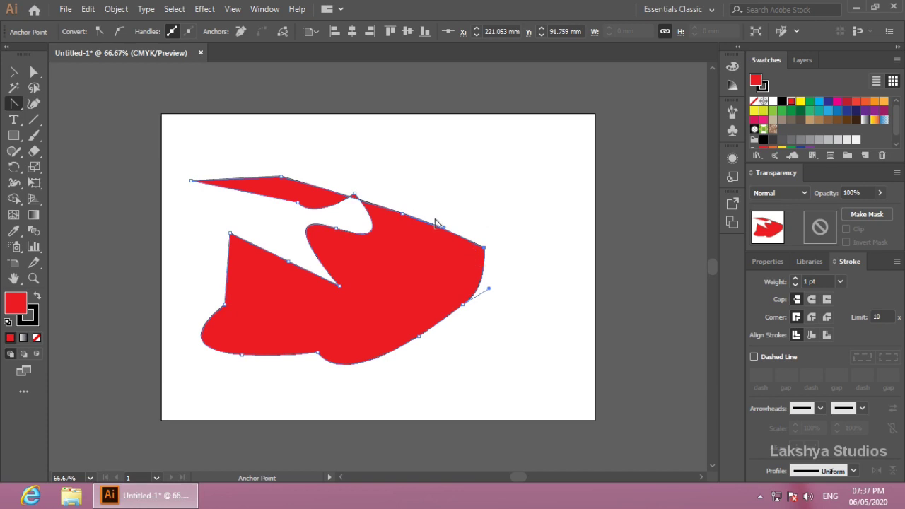
click(463, 304)
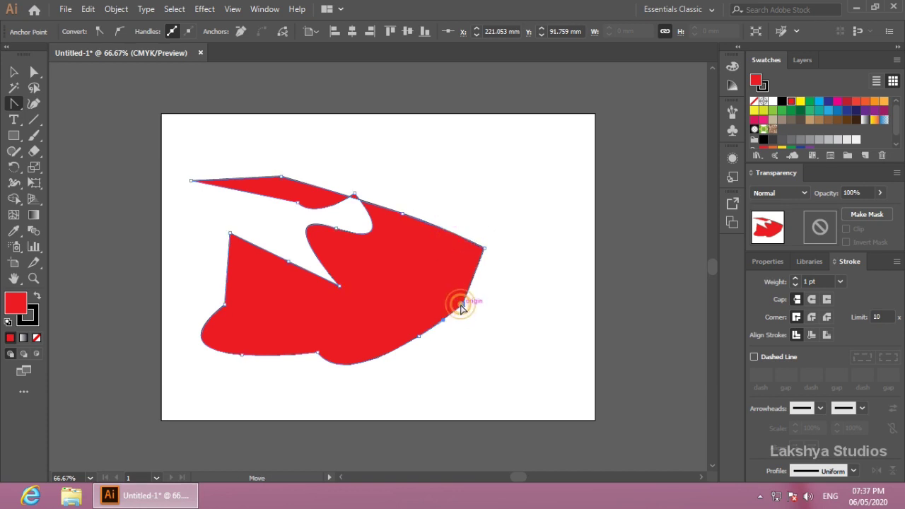
click(418, 336)
drag(318, 351, 327, 363)
click(318, 351)
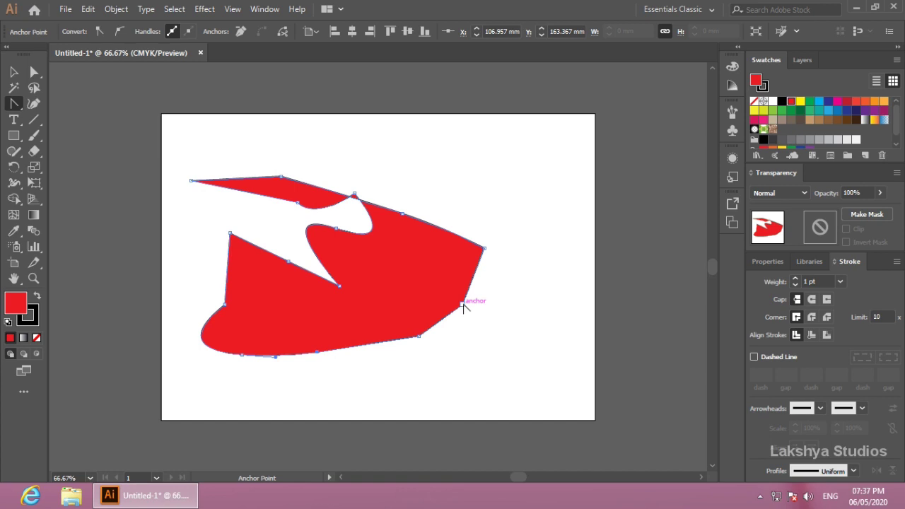
- Round the lower-right and right-side anchors into smooth curves, leaving the left spike sharp
drag(463, 304, 477, 343)
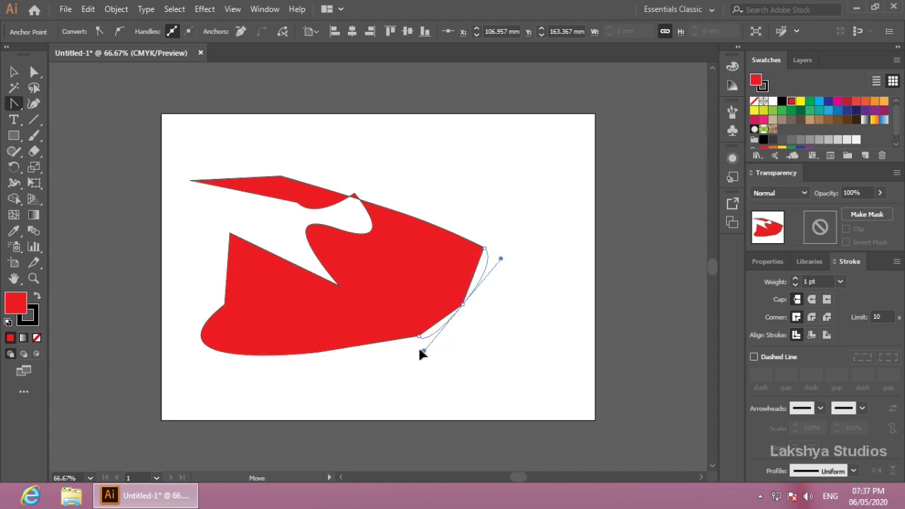
drag(450, 357, 435, 346)
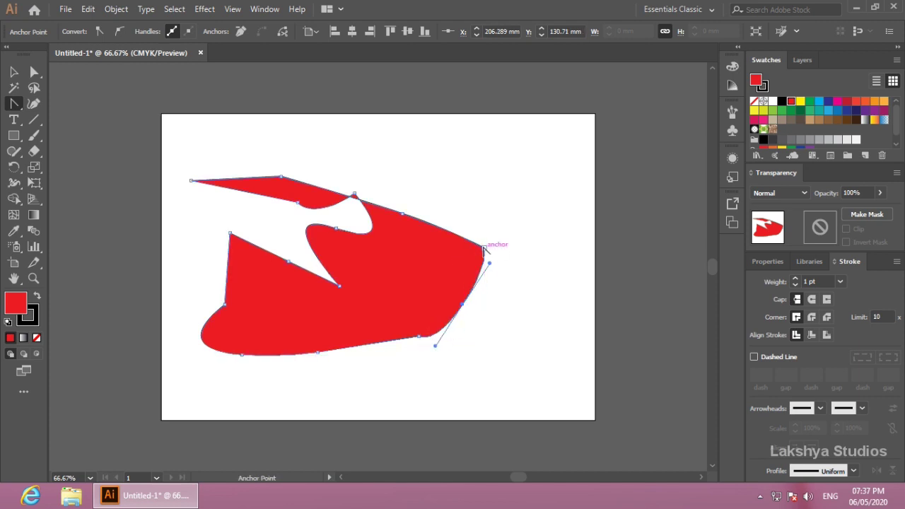
drag(486, 248, 512, 287)
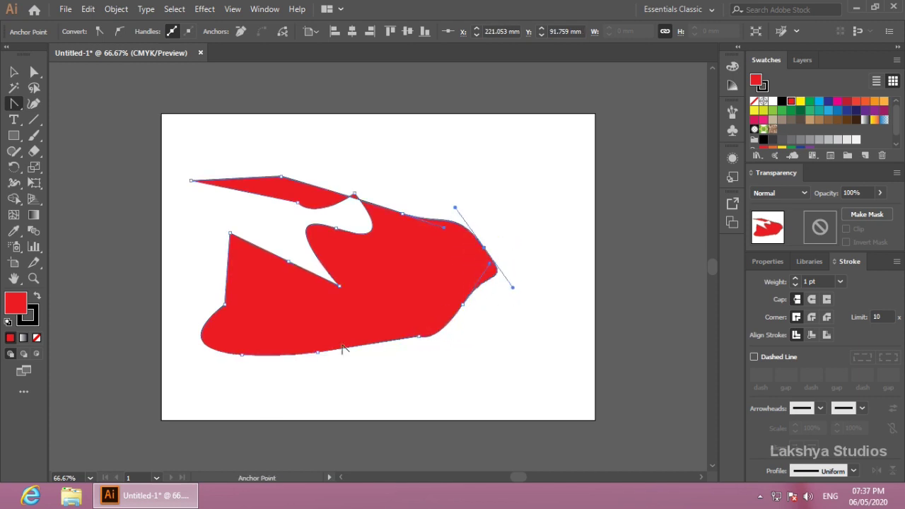
drag(230, 234, 269, 216)
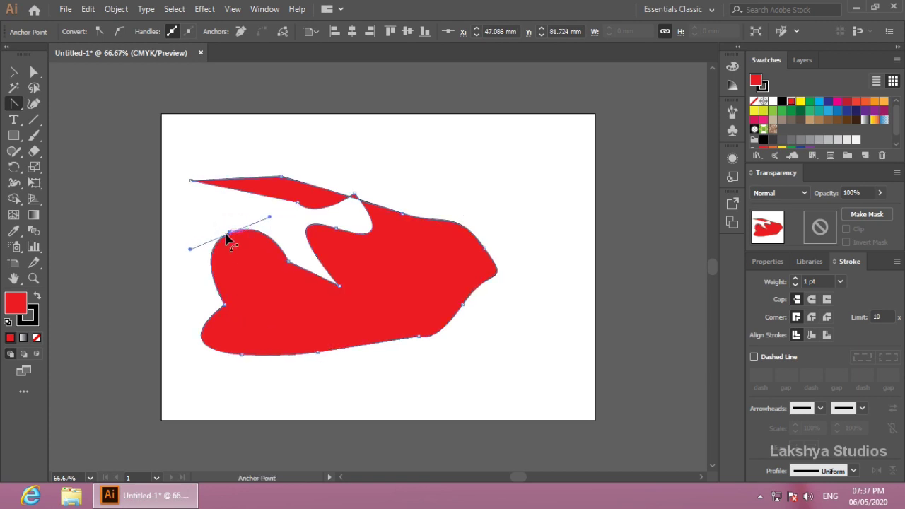
click(230, 233)
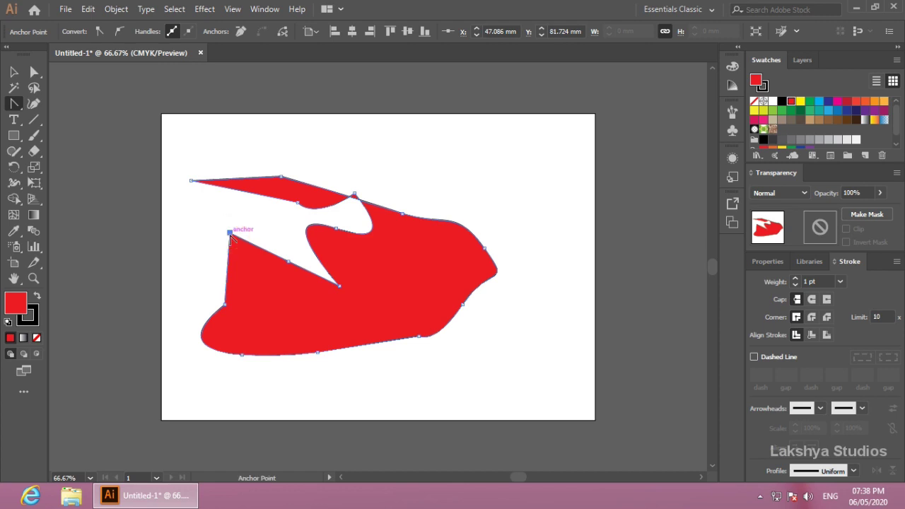
drag(192, 181, 333, 173)
key(ctrl+z)
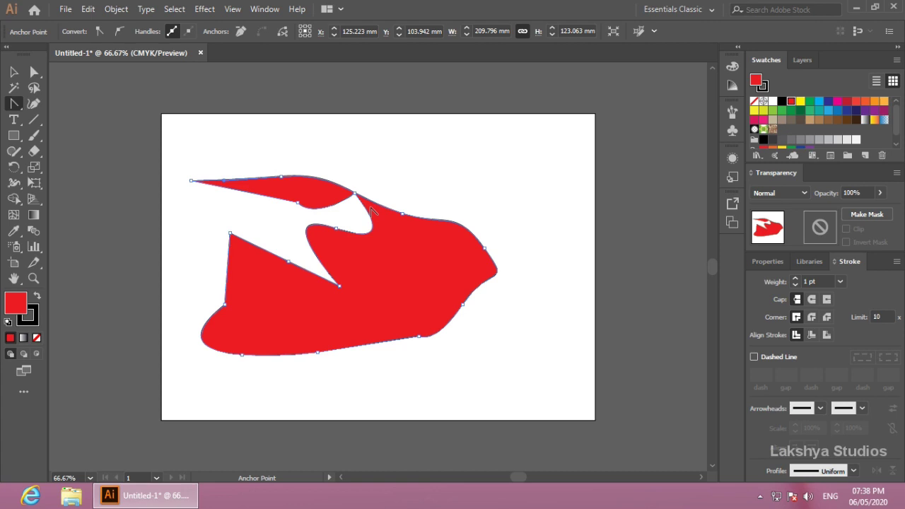
- Select the red shape and delete it from the artboard
click(14, 71)
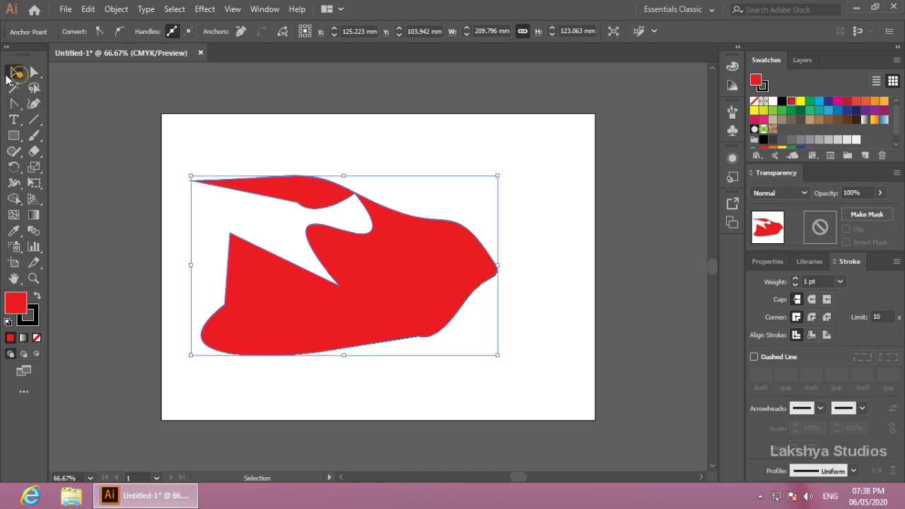
click(333, 282)
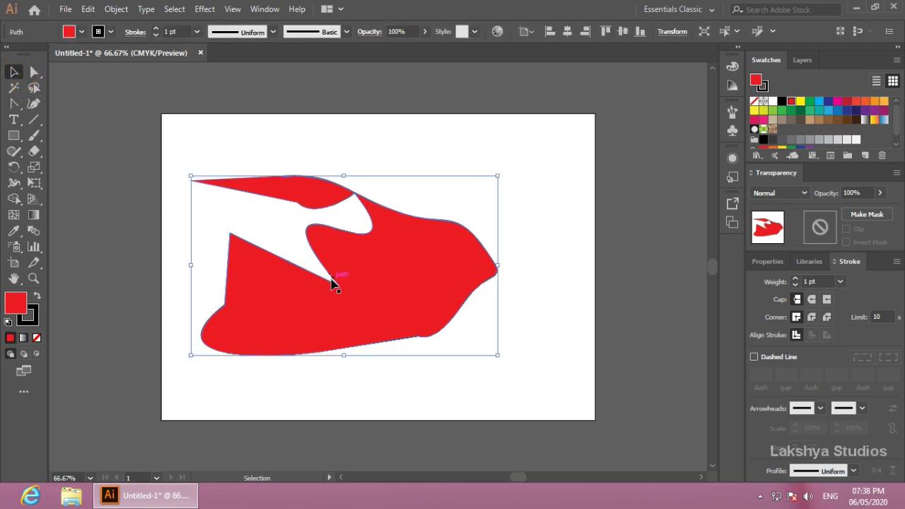
drag(191, 127, 546, 377)
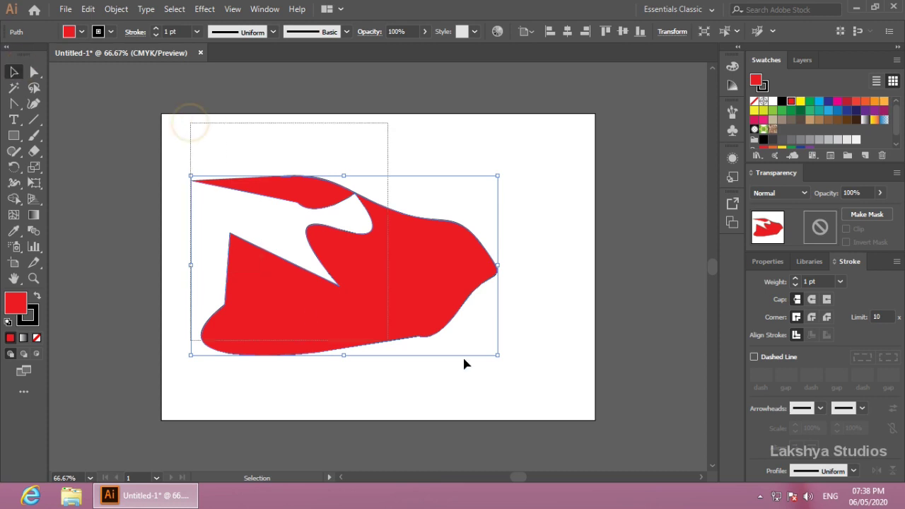
key(Delete)
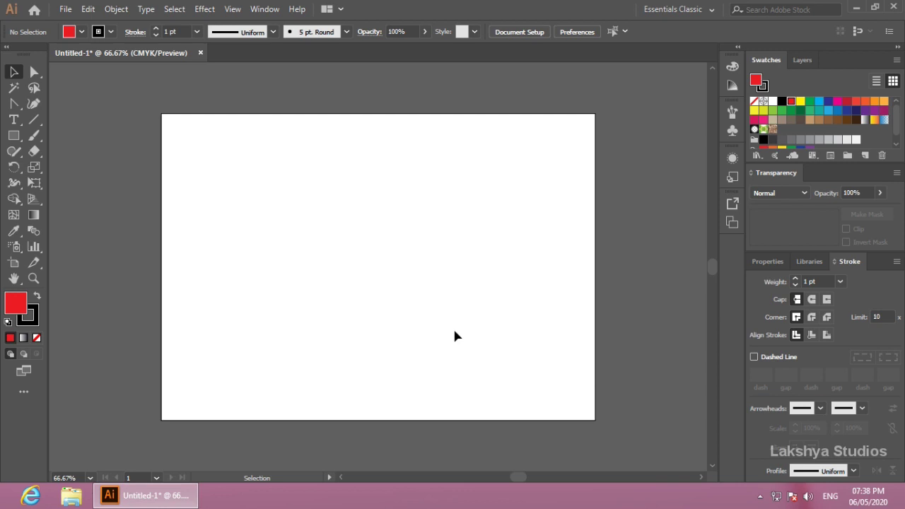
- Place the Apple logo 343f6ec.png on the artboard and nudge it toward the centre
click(65, 8)
click(112, 224)
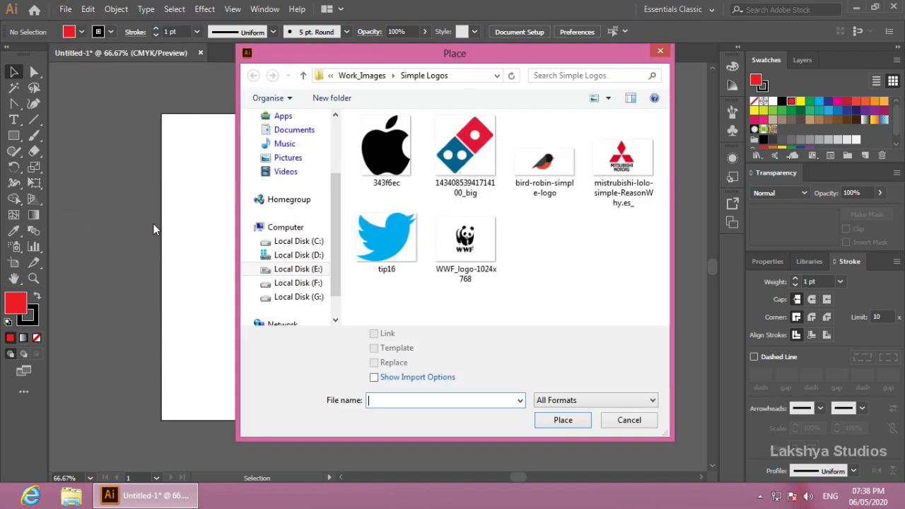
click(386, 149)
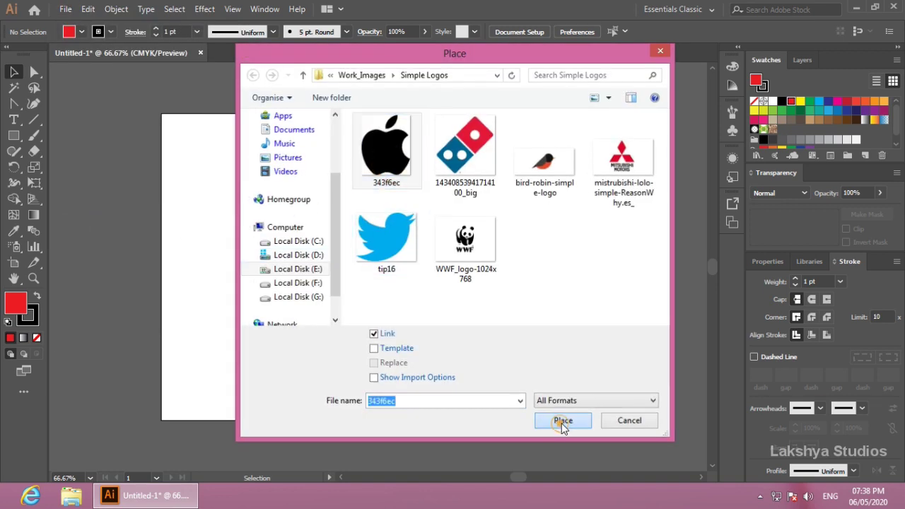
click(562, 420)
click(228, 151)
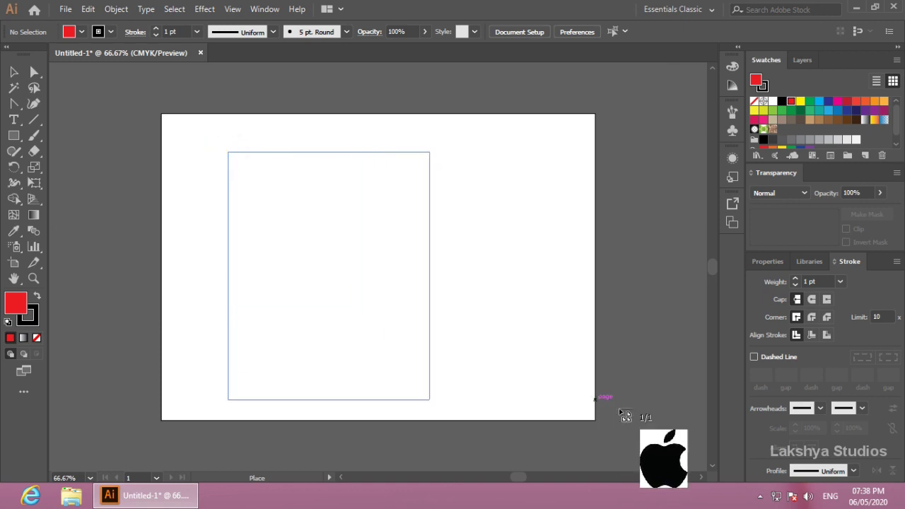
drag(486, 347, 444, 417)
drag(343, 245, 366, 229)
click(525, 210)
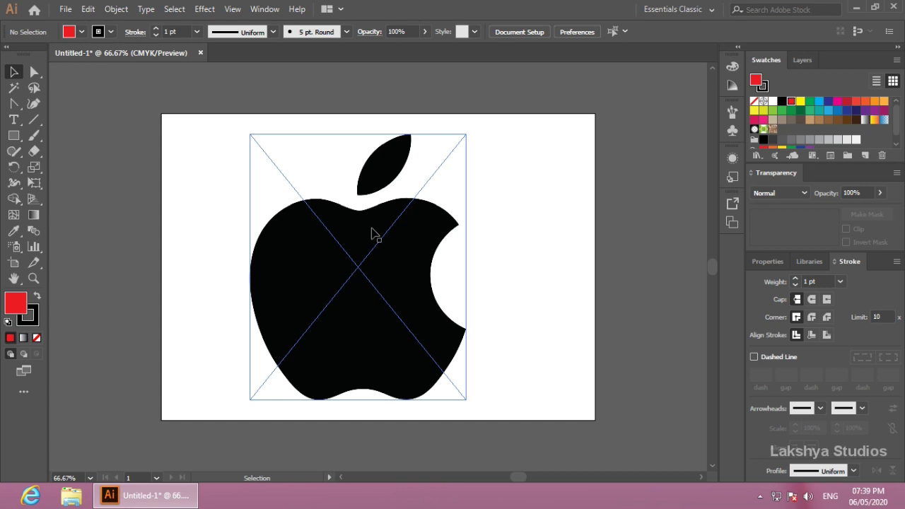
drag(363, 229, 348, 219)
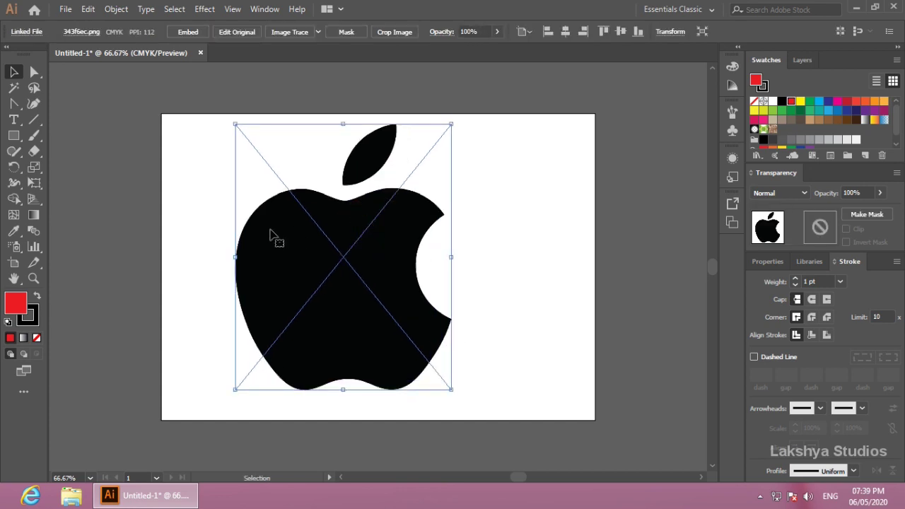
- Deselect the image, choose the Pen Tool, zoom in on the apple, and set fill to None
click(485, 246)
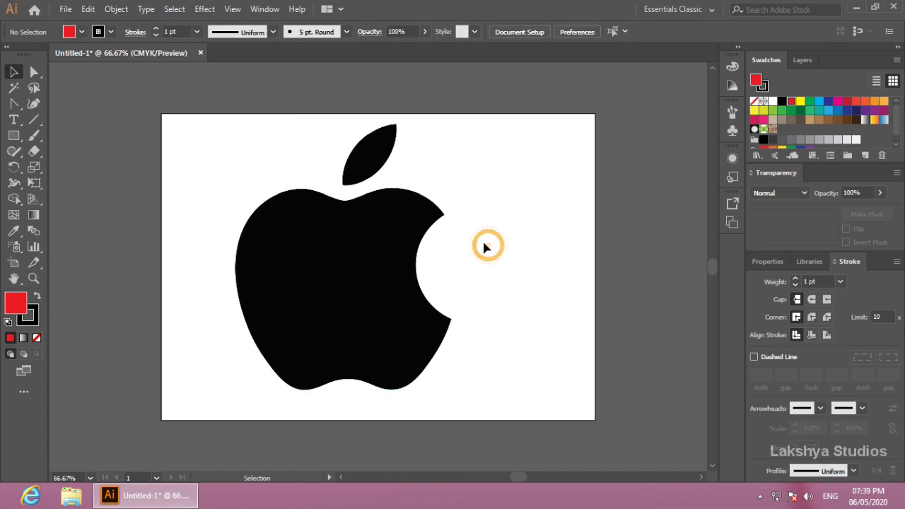
click(14, 103)
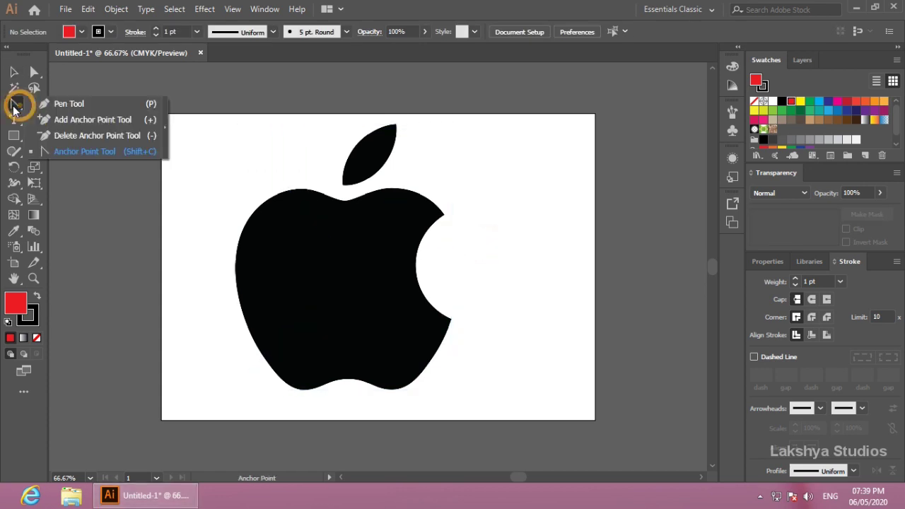
click(72, 107)
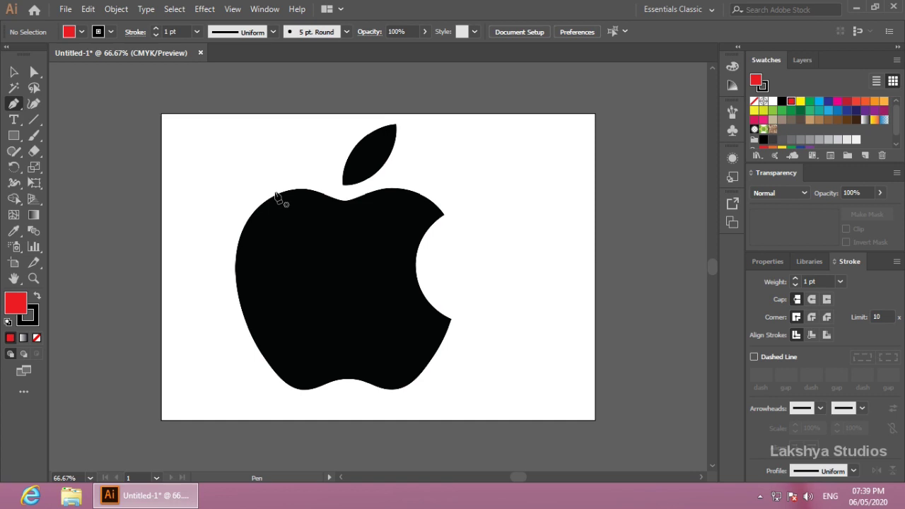
key(ctrl)
key(ctrl+plus)
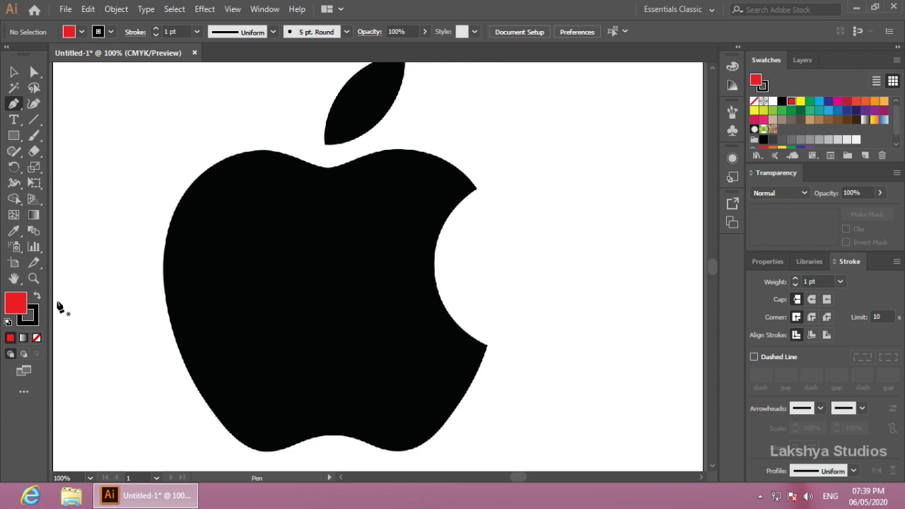
click(36, 337)
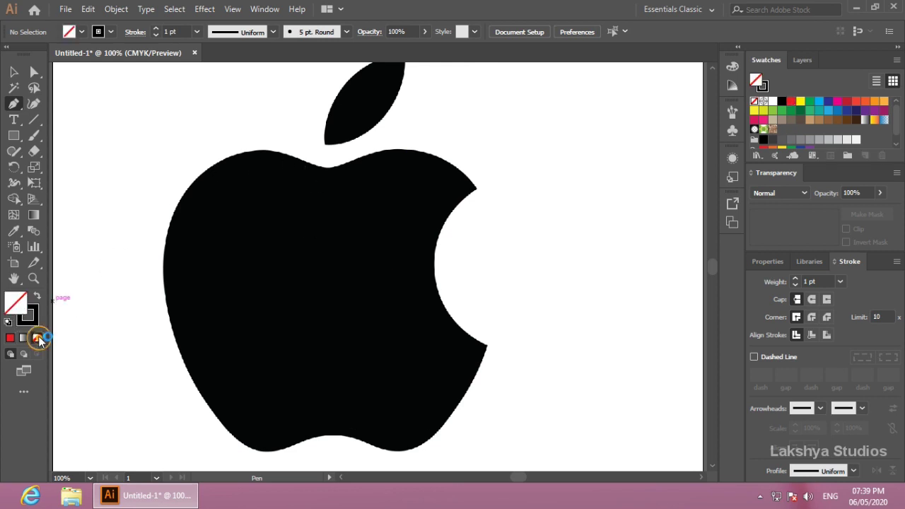
- Trace from the apple's top dip over the top, around the bite and down the lower-right edge
click(325, 168)
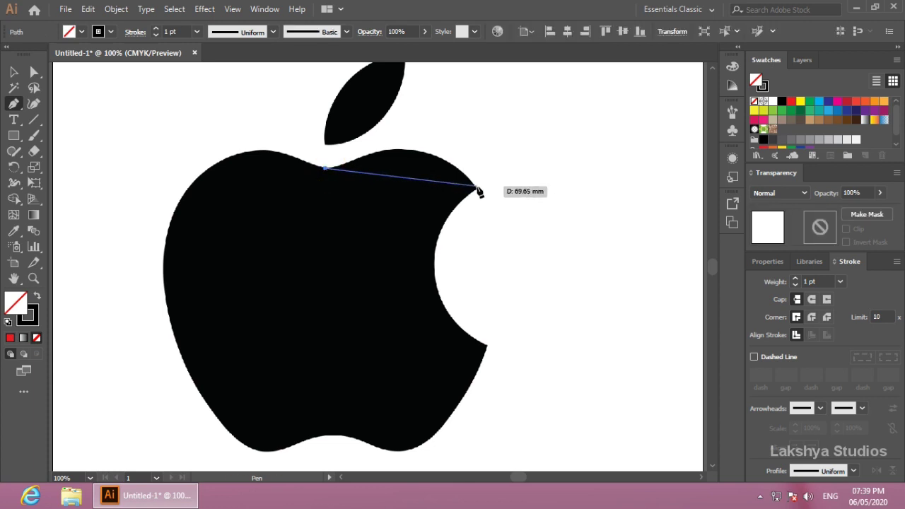
drag(478, 187, 557, 270)
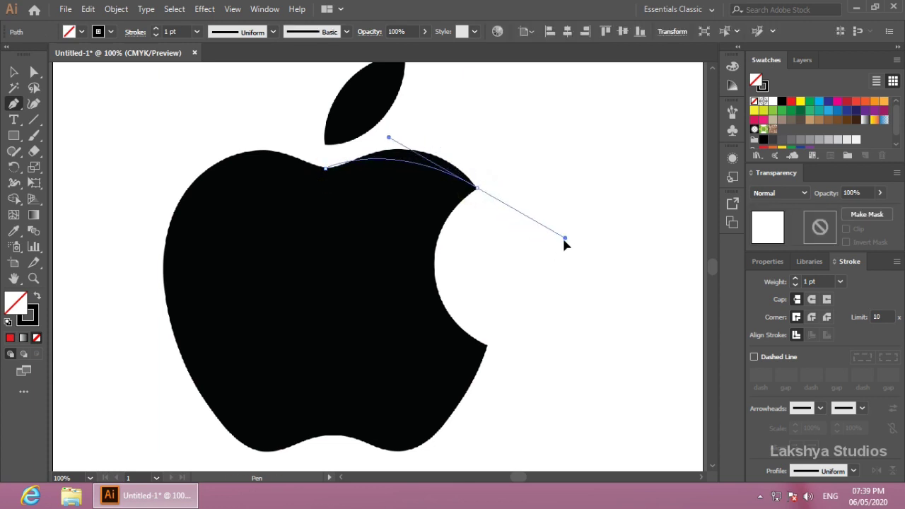
mouse_move(557, 270)
mouse_down()
mouse_move(516, 276)
mouse_move(519, 259)
mouse_move(532, 265)
mouse_up()
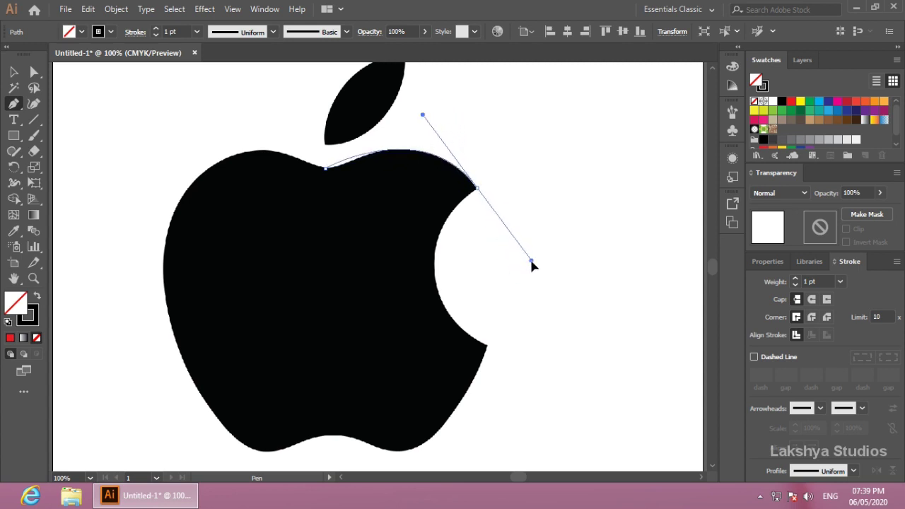
drag(470, 202, 479, 194)
click(478, 188)
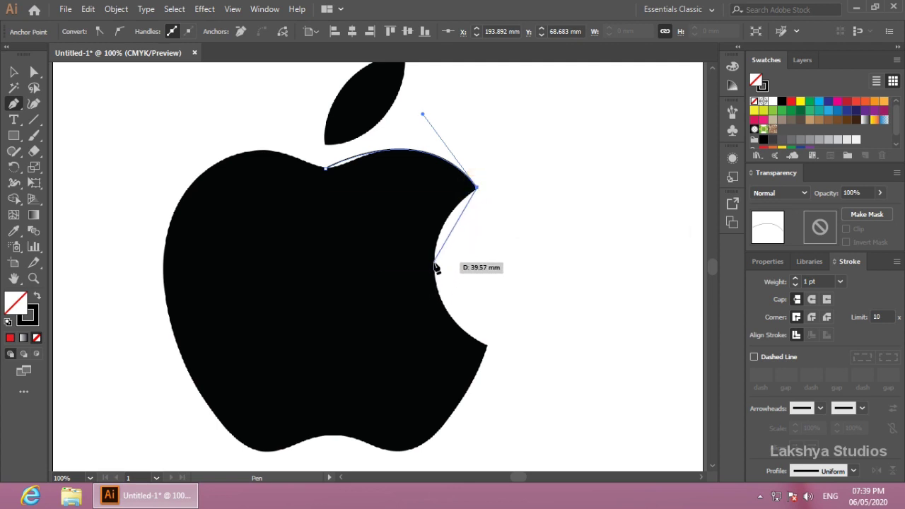
drag(434, 263, 439, 297)
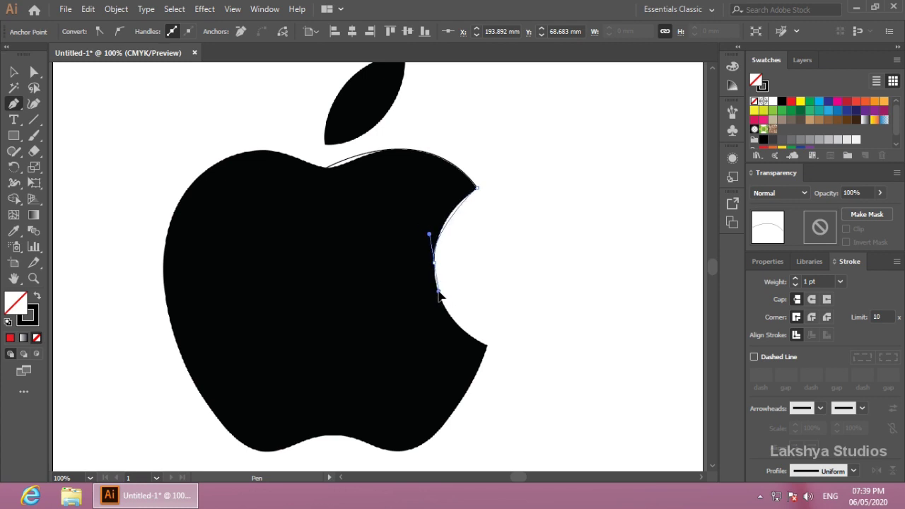
drag(438, 297, 440, 307)
drag(487, 345, 541, 368)
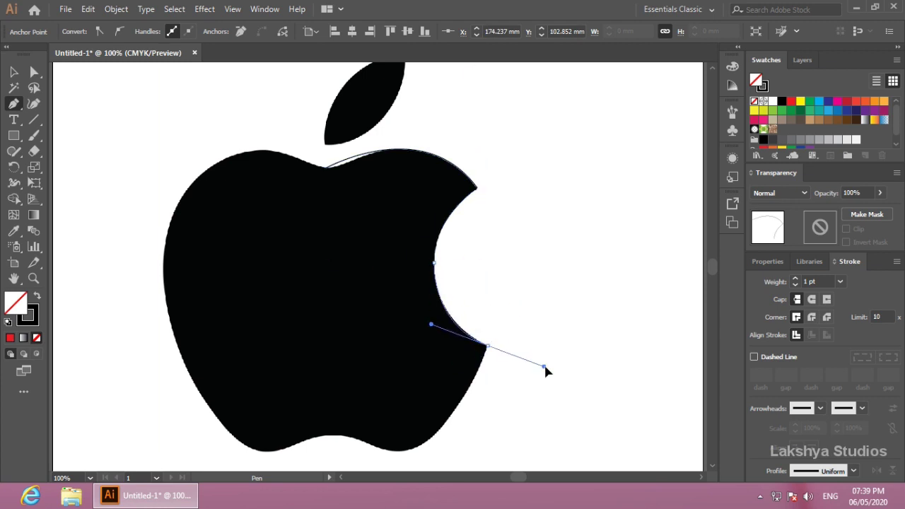
drag(444, 423, 454, 429)
mouse_move(407, 450)
mouse_down()
mouse_move(382, 465)
mouse_move(361, 438)
mouse_move(356, 446)
mouse_move(323, 436)
mouse_up()
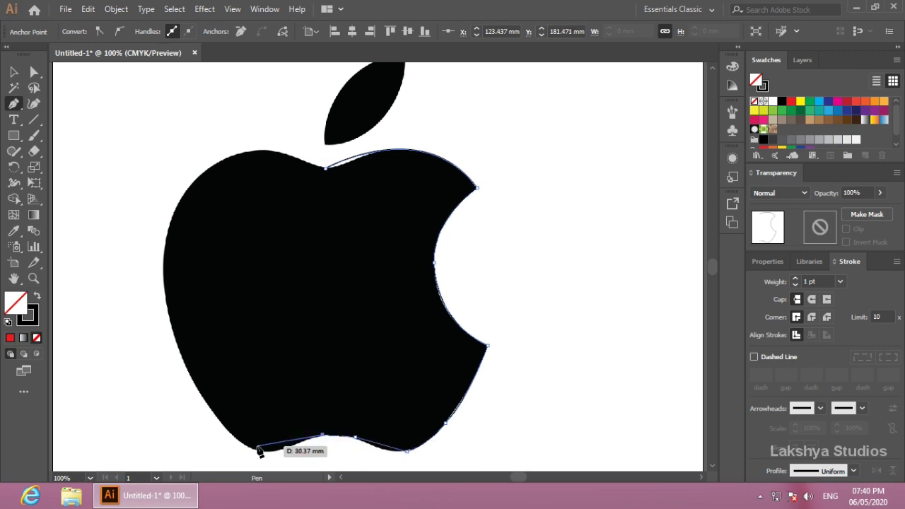
- Continue the path along the bottom-left, up the left side and over the top-left
drag(252, 451, 255, 456)
click(174, 339)
click(172, 216)
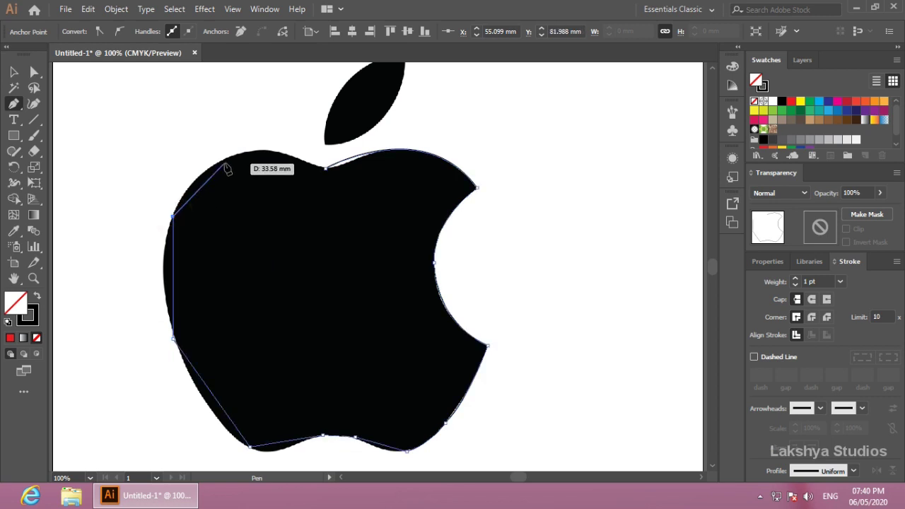
mouse_move(233, 154)
mouse_down()
mouse_move(39, 327)
mouse_move(28, 316)
mouse_up()
- Give the path an orange 2 pt stroke and close it at the top dip
click(28, 317)
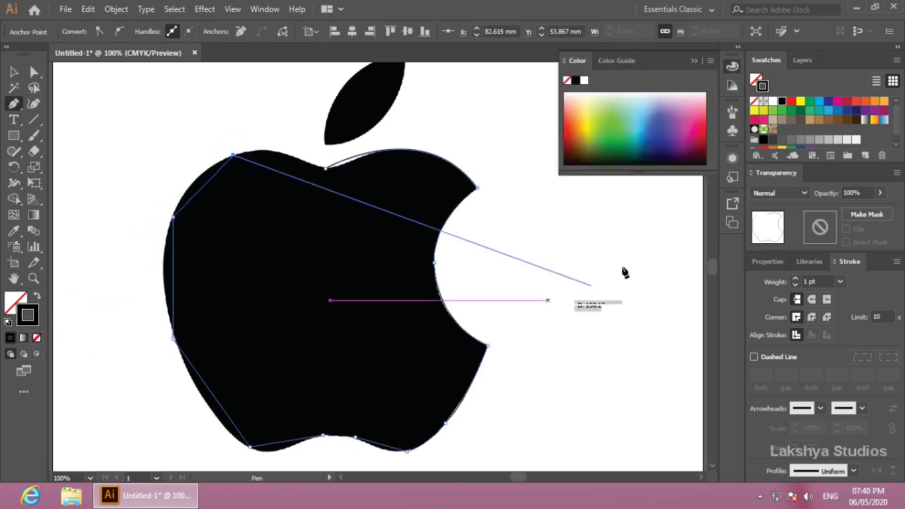
click(572, 121)
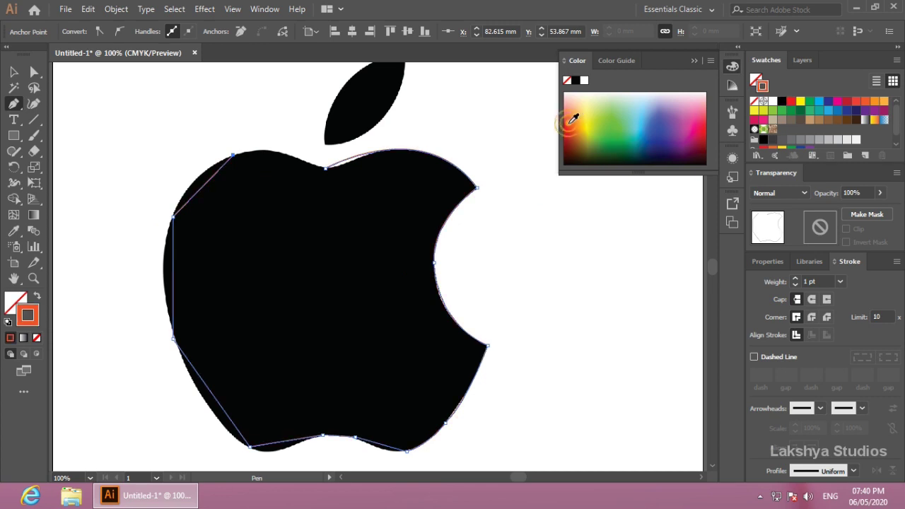
click(795, 281)
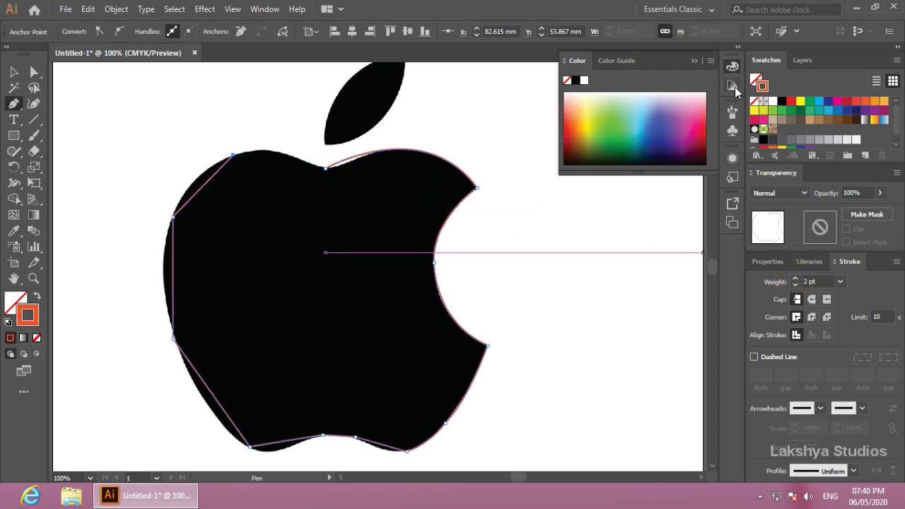
click(735, 67)
drag(326, 168, 423, 113)
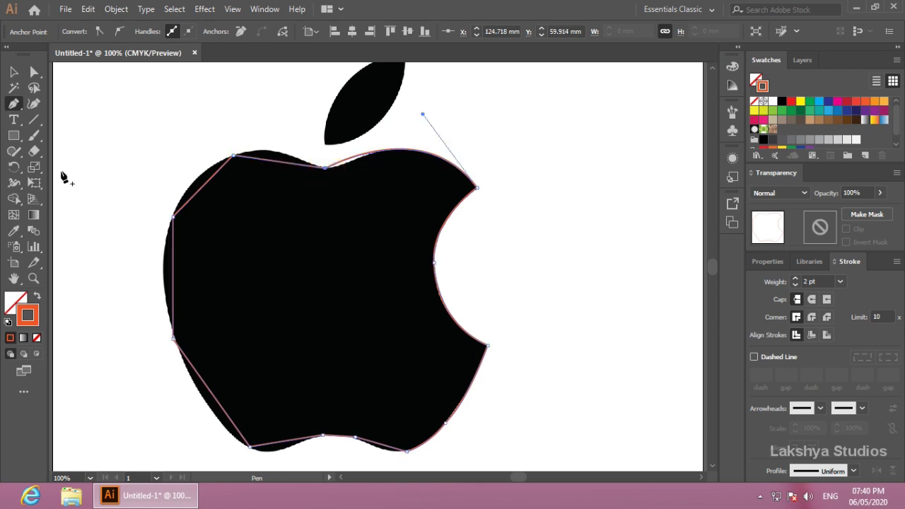
- Add six anchor points along the top-left, left, lower-left and bottom segments
click(203, 185)
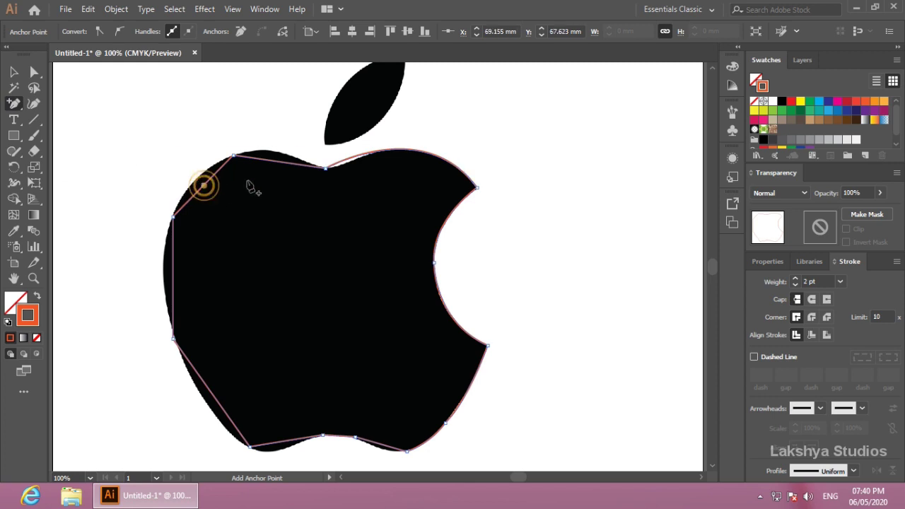
click(277, 161)
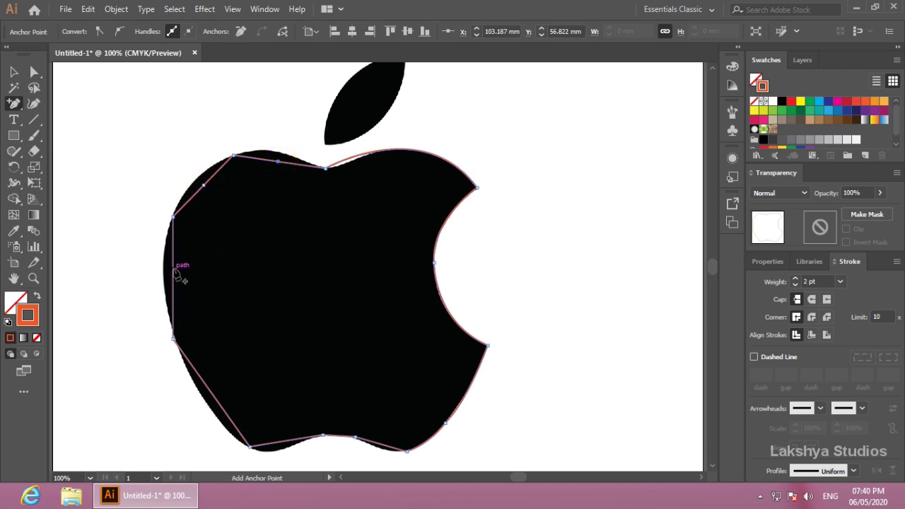
click(173, 269)
click(213, 396)
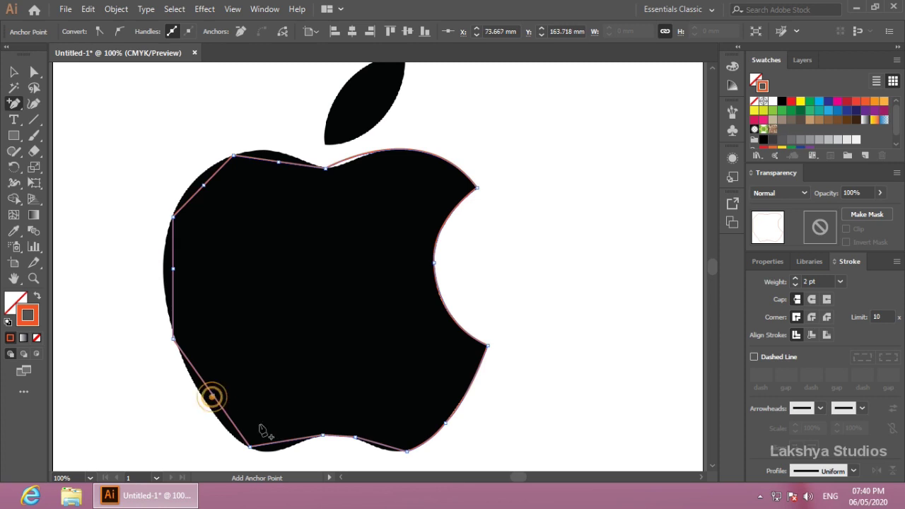
click(283, 442)
click(377, 443)
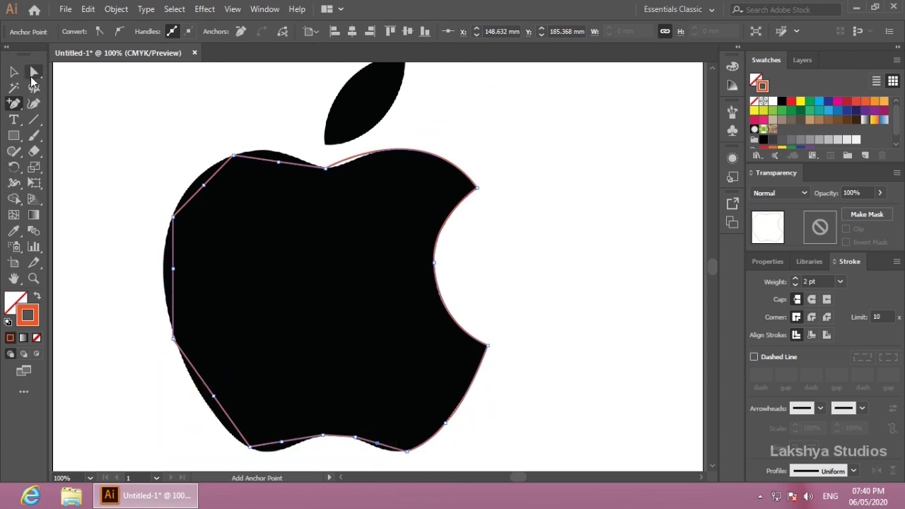
- Select the upper-left anchor point with the Direct Selection tool
click(33, 73)
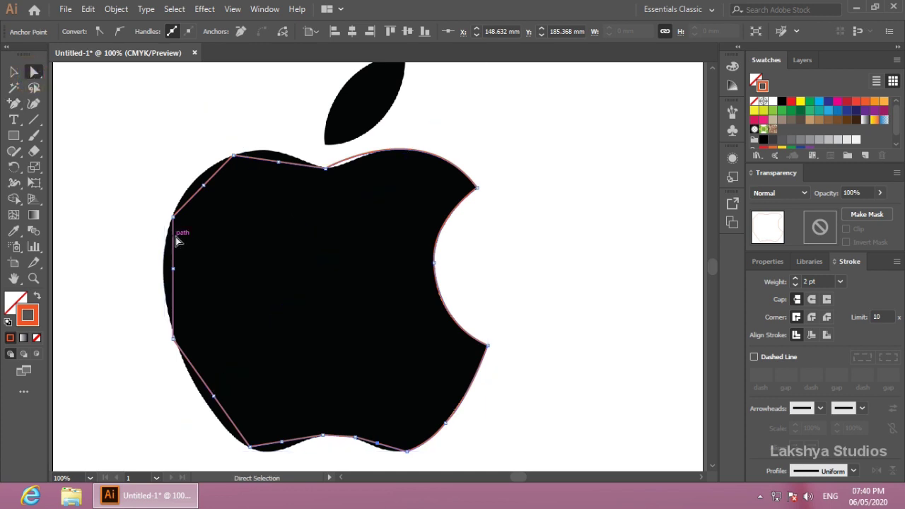
click(204, 187)
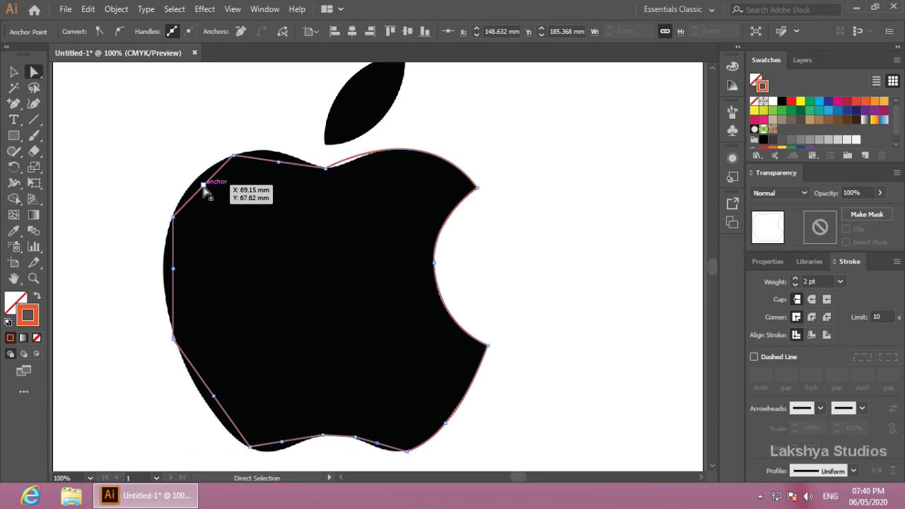
click(204, 187)
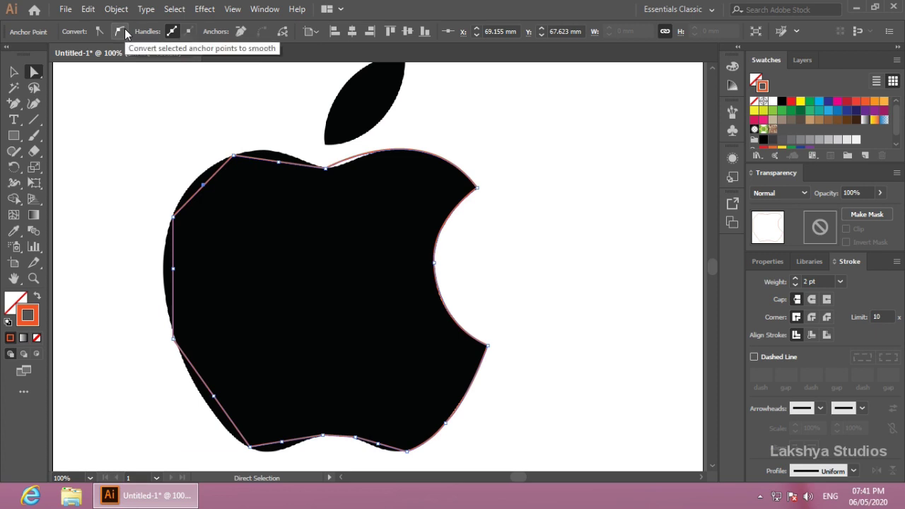
- Move the path's upper-left anchor onto the apple's edge, undoing a stray curve handle
click(203, 186)
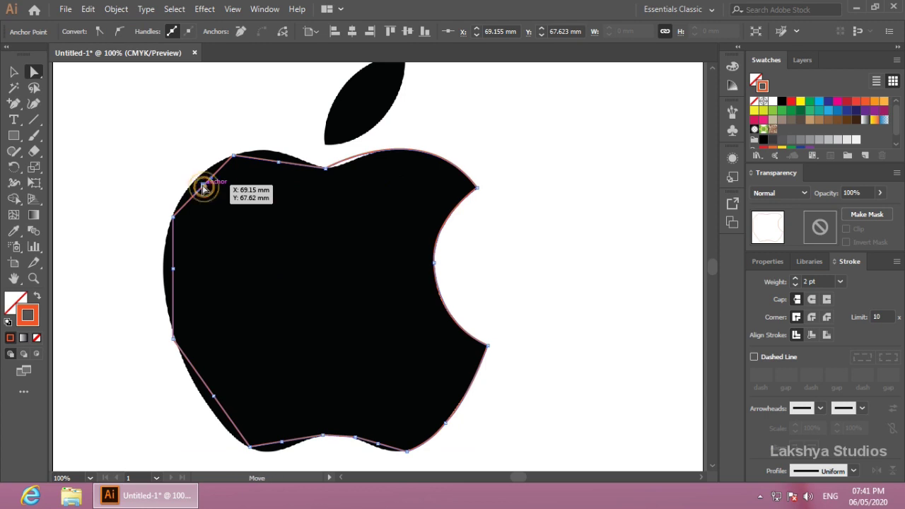
drag(203, 186, 195, 181)
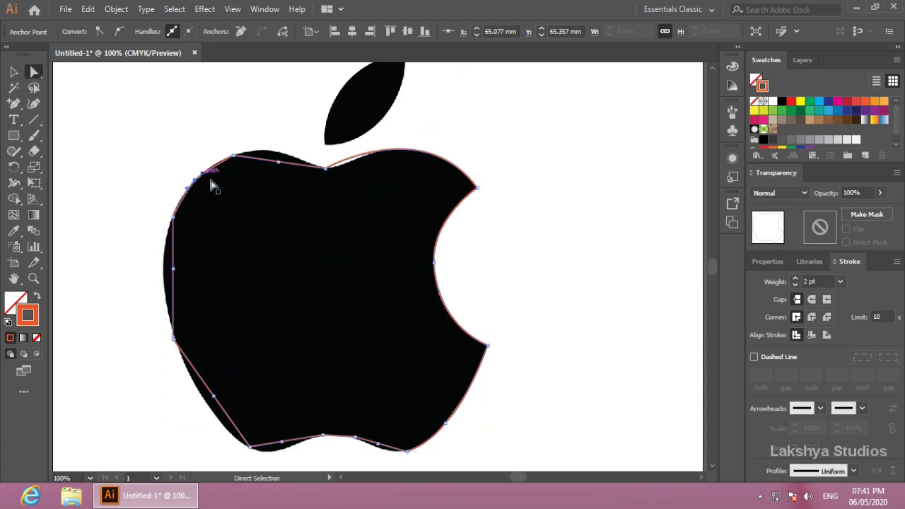
mouse_move(186, 190)
mouse_down()
mouse_move(146, 182)
mouse_move(205, 207)
mouse_up()
key(ctrl+z)
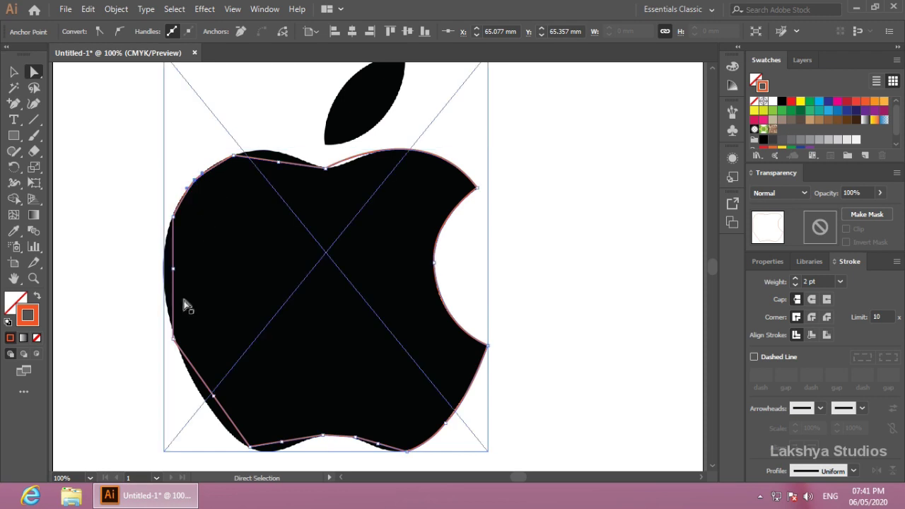
- Convert the left-edge anchor to smooth and move it out to the apple's edge
click(173, 270)
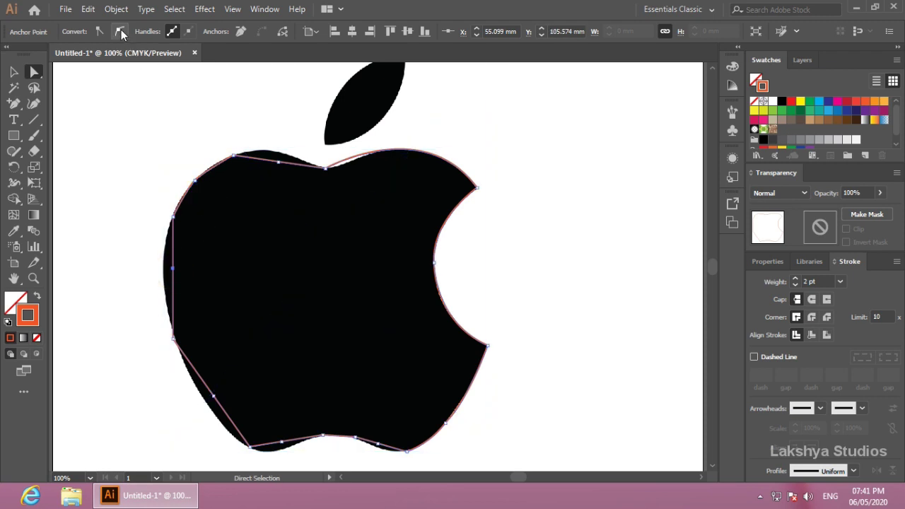
click(121, 31)
drag(172, 269, 164, 270)
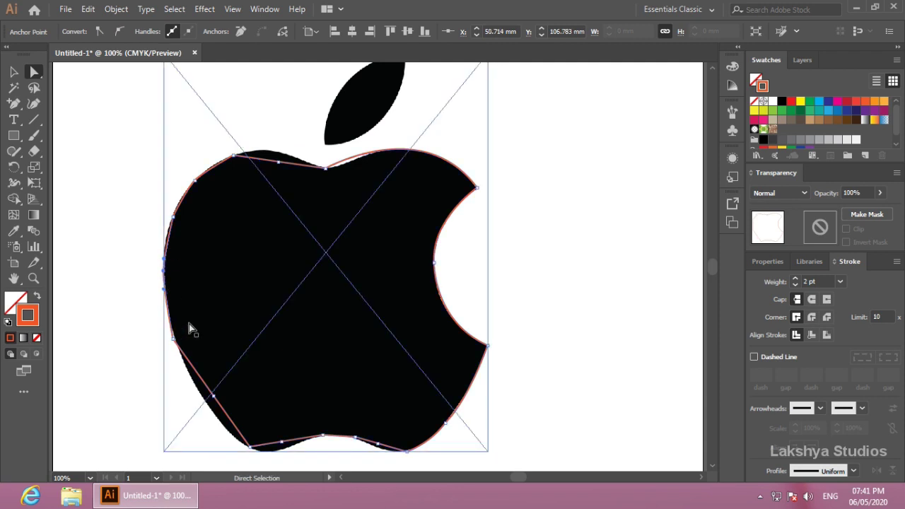
key(ctrl+plus)
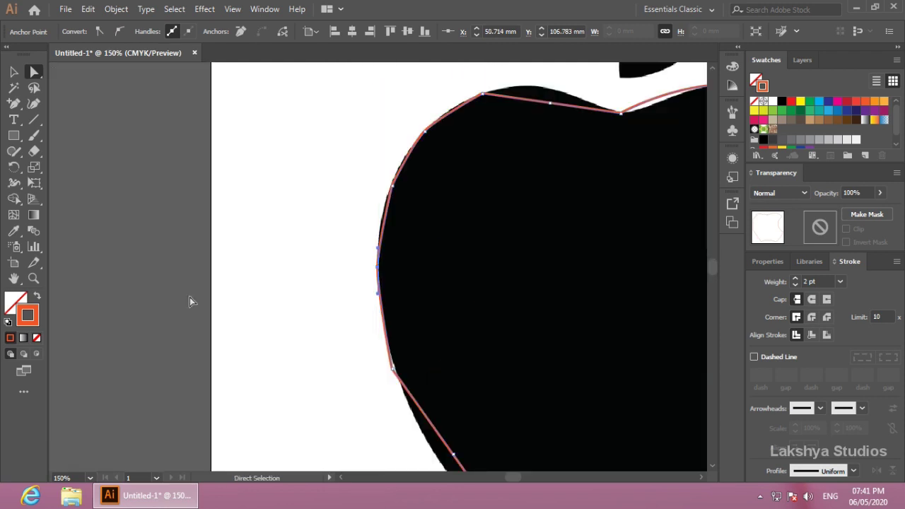
- Make the lower-left anchor smooth, move it onto the apple's edge, and nudge a bottom point outward
drag(313, 347, 309, 320)
click(307, 312)
click(121, 30)
drag(307, 312, 300, 325)
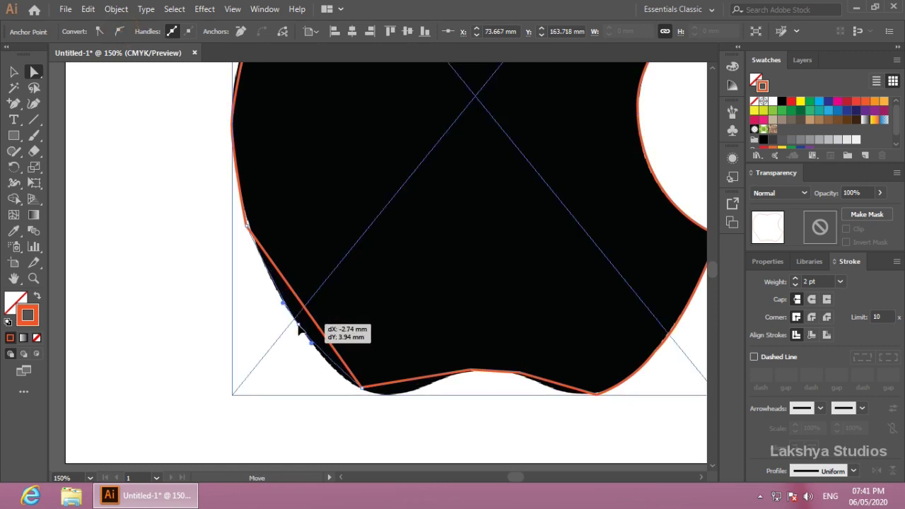
drag(311, 273, 312, 274)
drag(311, 343, 318, 367)
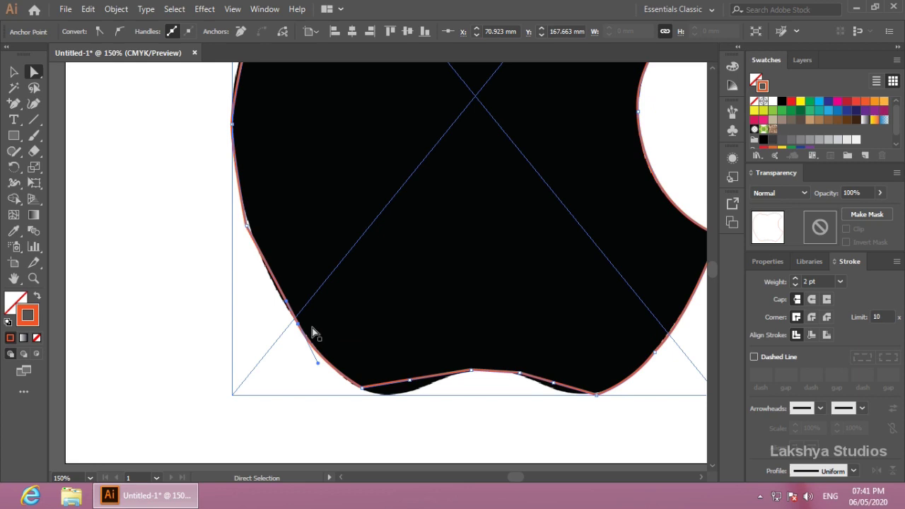
- Reshape the lower-left curve and convert the bottom anchor to smooth
drag(288, 304, 278, 302)
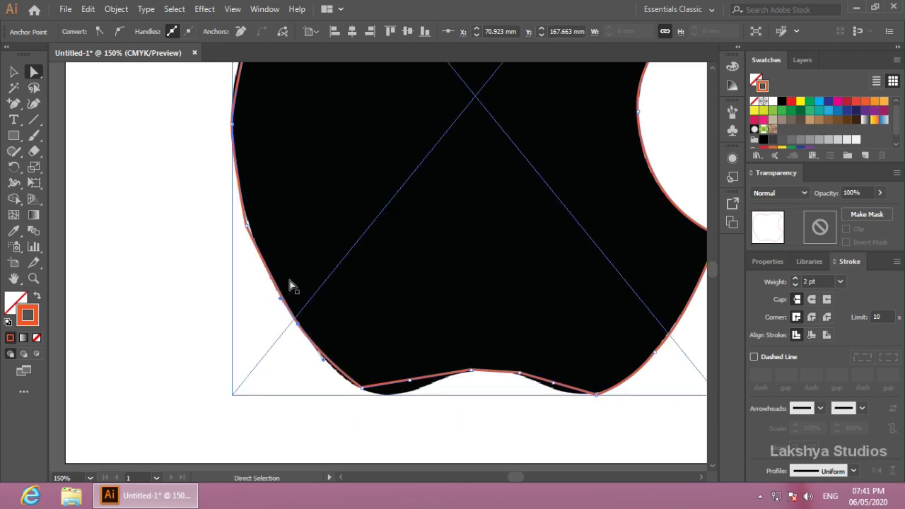
mouse_move(409, 380)
mouse_down()
mouse_move(402, 398)
mouse_move(459, 371)
mouse_up()
click(123, 32)
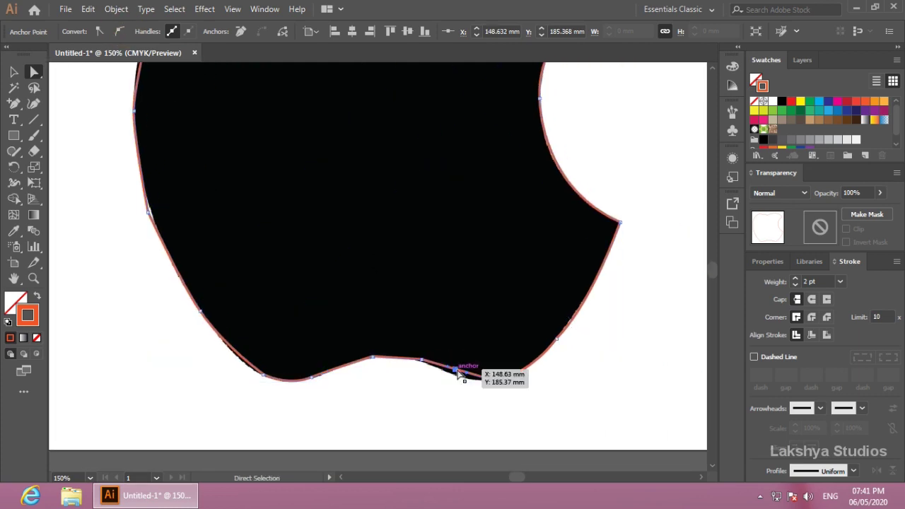
scroll(275, 236, up, 2)
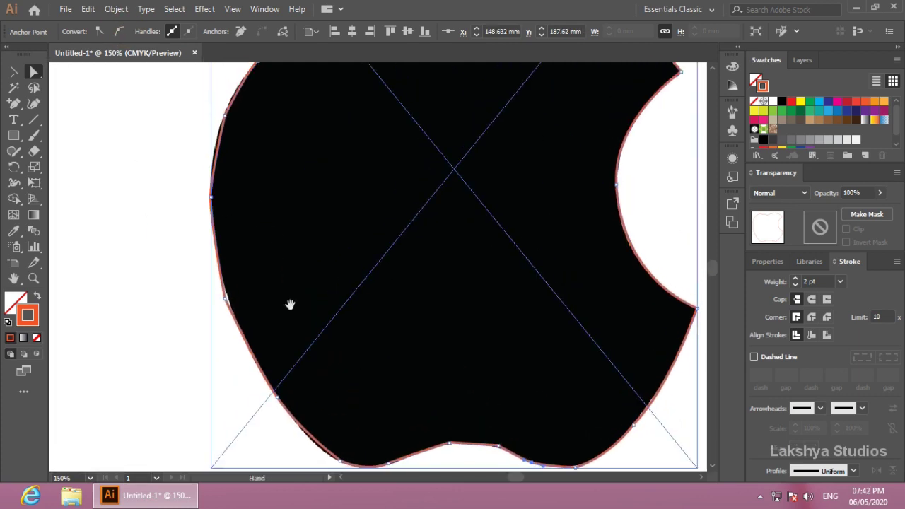
drag(289, 303, 244, 272)
- Delete the extra left-edge anchor, reshape the left curve with its handle, then deselect the path
key(minus)
click(181, 268)
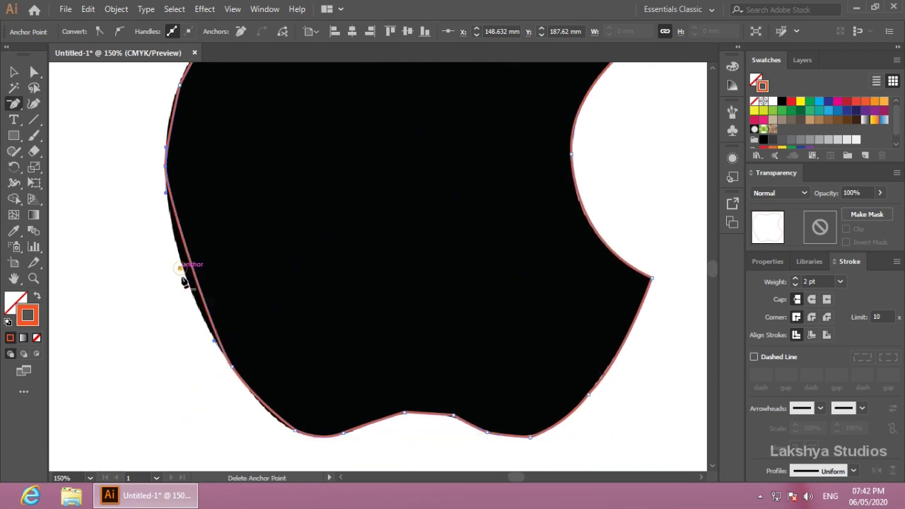
click(34, 73)
drag(166, 192, 165, 259)
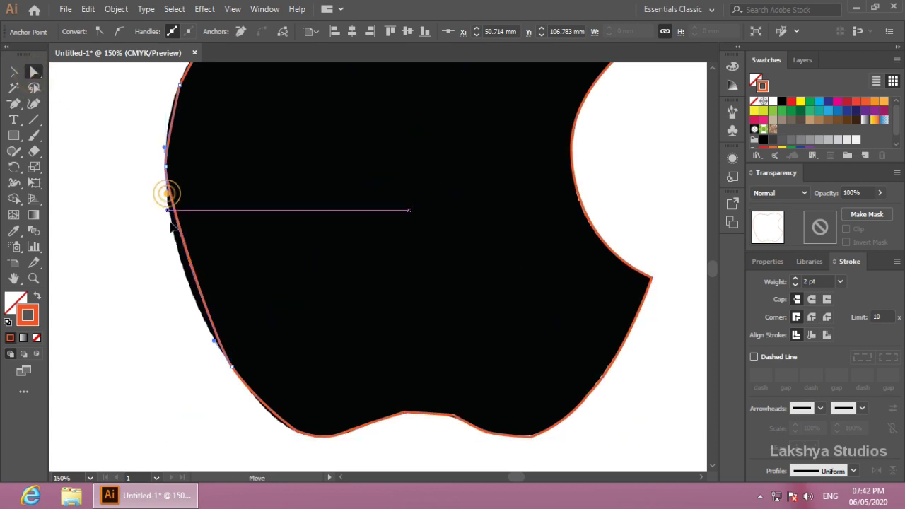
click(257, 203)
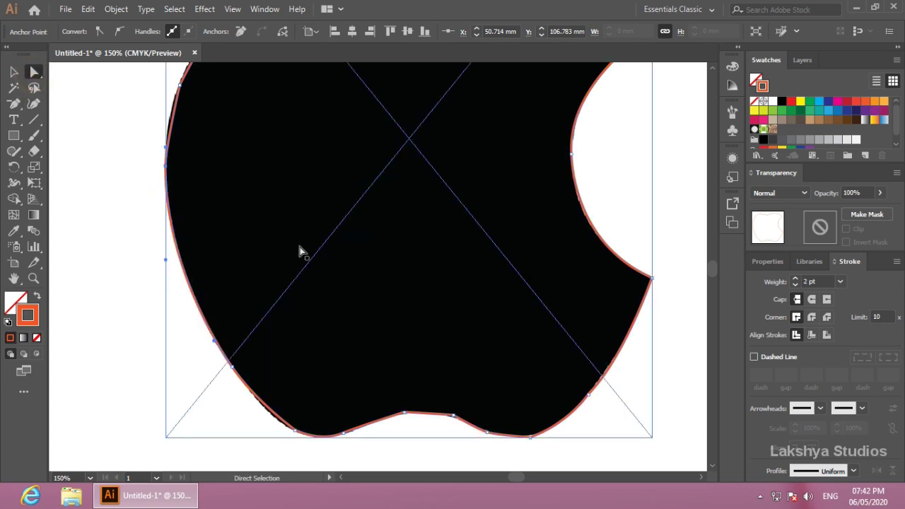
scroll(261, 237, up, 4)
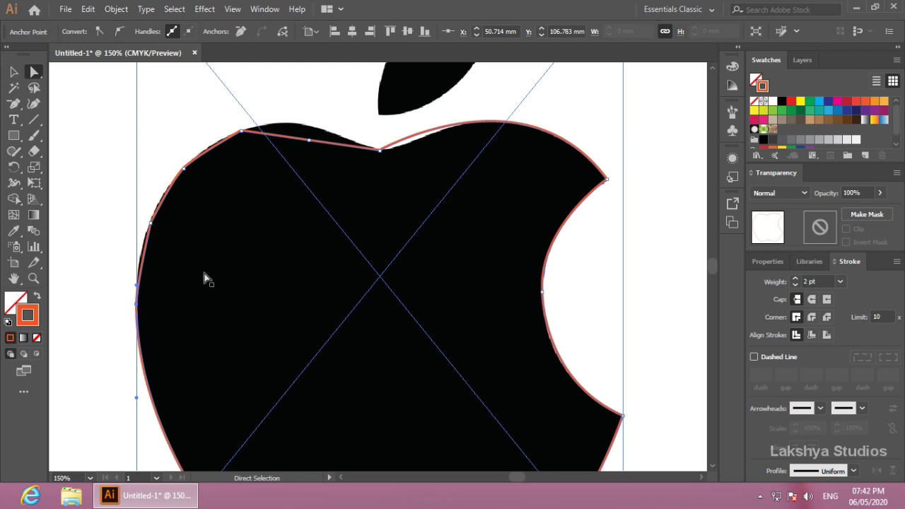
drag(264, 265, 216, 300)
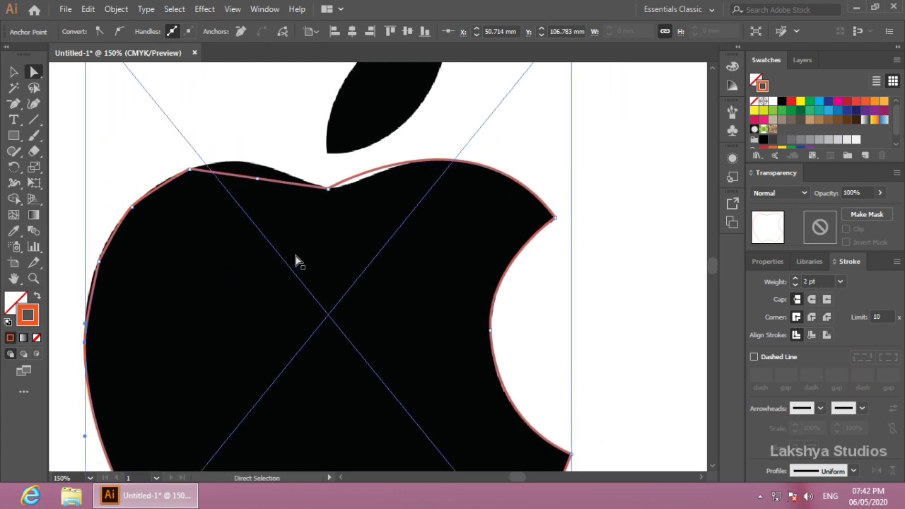
key(v)
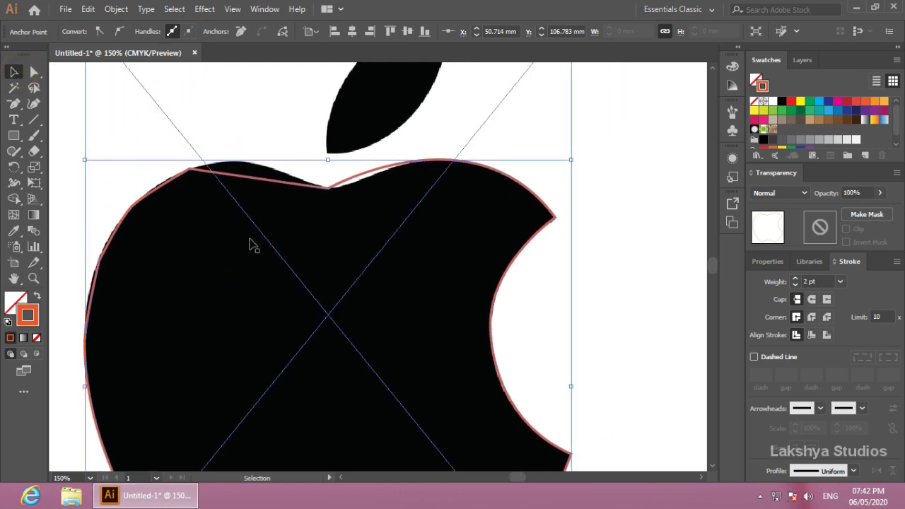
click(633, 280)
- Add an anchor on the path's top segment and raise it to follow the apple's top dip
click(377, 129)
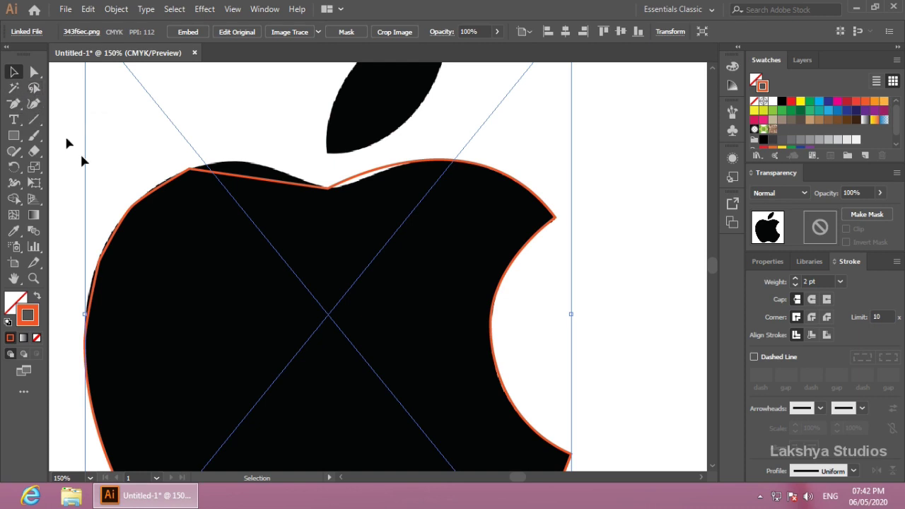
drag(14, 103, 78, 116)
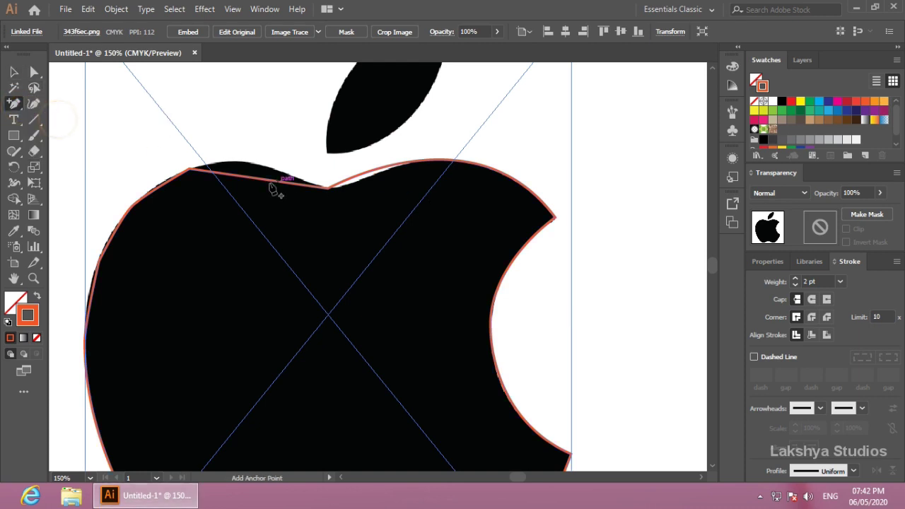
click(249, 177)
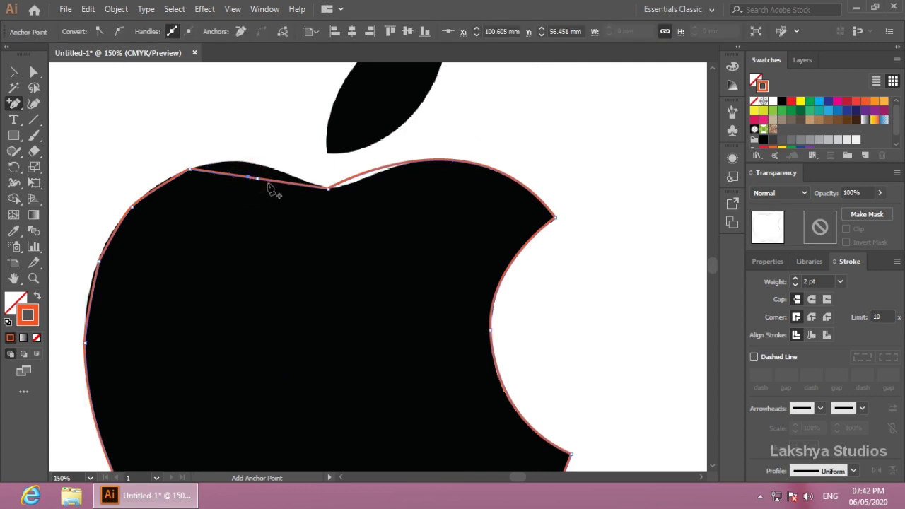
key(a)
drag(258, 178, 258, 167)
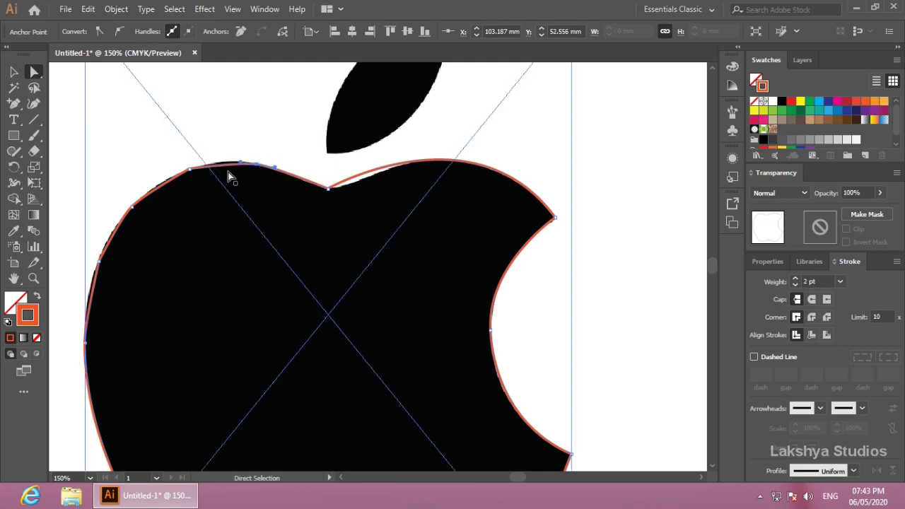
- Delete the top-left anchor and pull its neighbouring handle up to round the shoulder curve
key(minus)
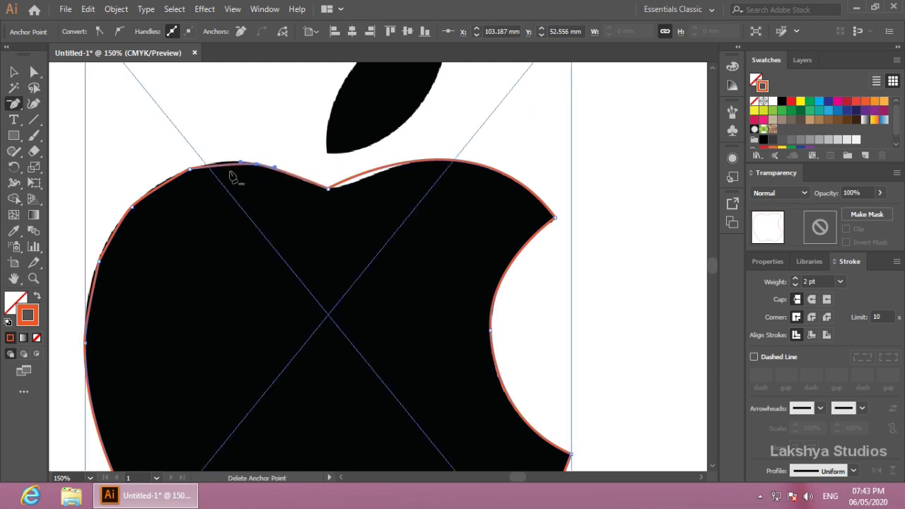
click(190, 168)
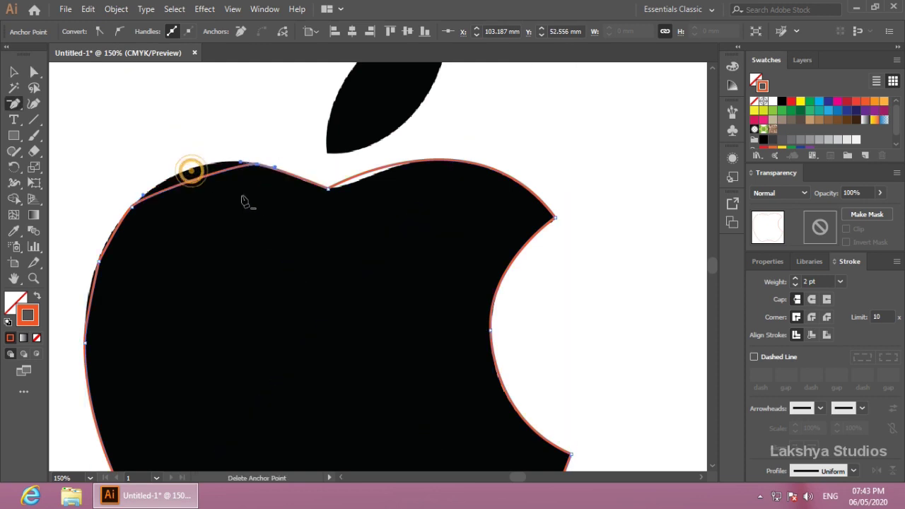
click(34, 71)
drag(162, 176, 187, 157)
key(plus)
click(360, 177)
key(Return)
- Drag the bottom curve of the traced path to match the apple's base
scroll(414, 158, down, 3)
scroll(424, 353, down, 3)
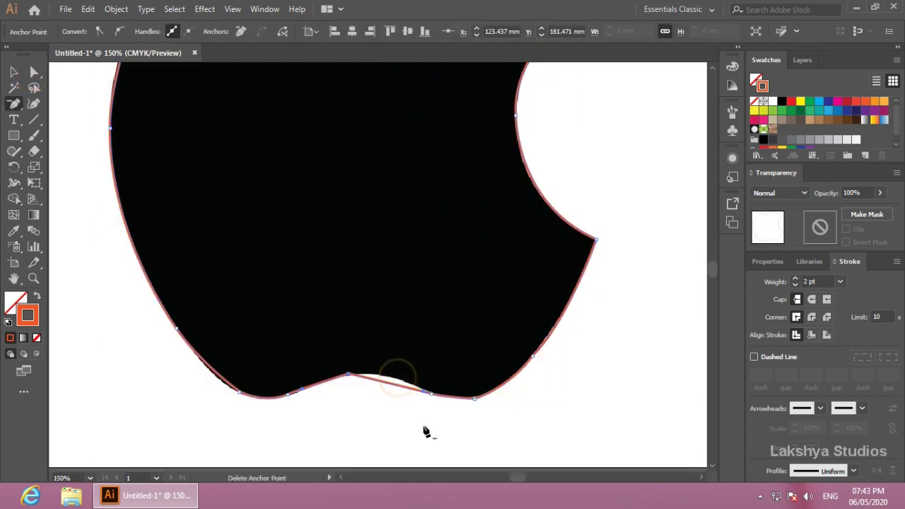
drag(394, 388, 243, 396)
scroll(212, 212, up, 1)
- Fit the artboard in view and position the traced apple right beside the original image
key(ctrl+0)
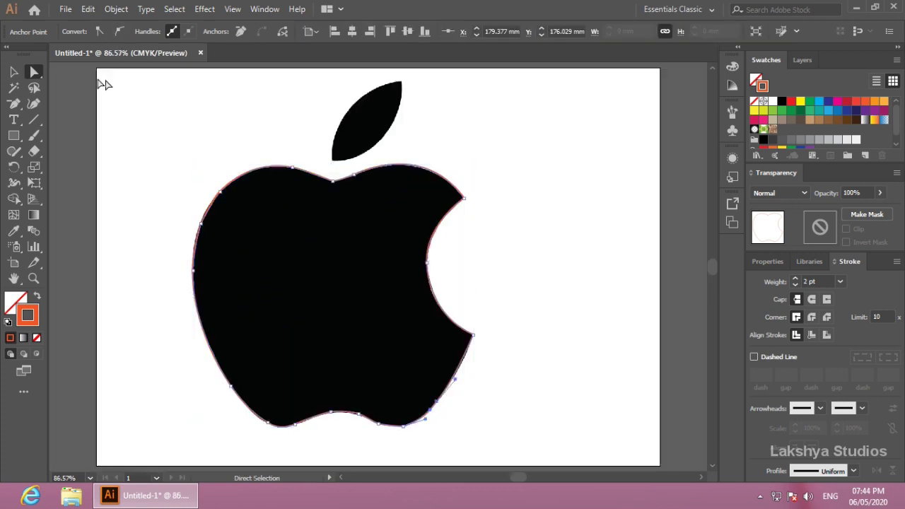
key(v)
click(438, 311)
drag(438, 303, 683, 309)
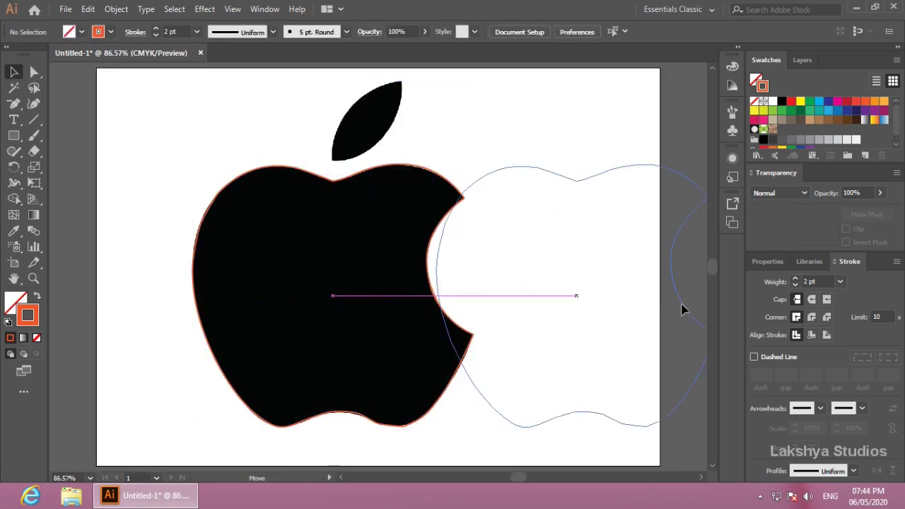
drag(345, 279, 249, 281)
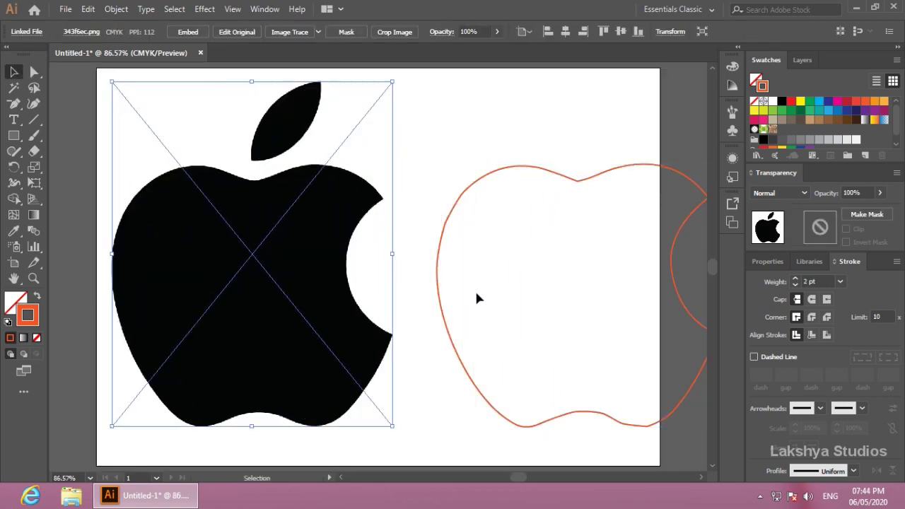
click(474, 289)
mouse_move(567, 183)
mouse_down()
mouse_move(522, 173)
mouse_move(536, 172)
mouse_up()
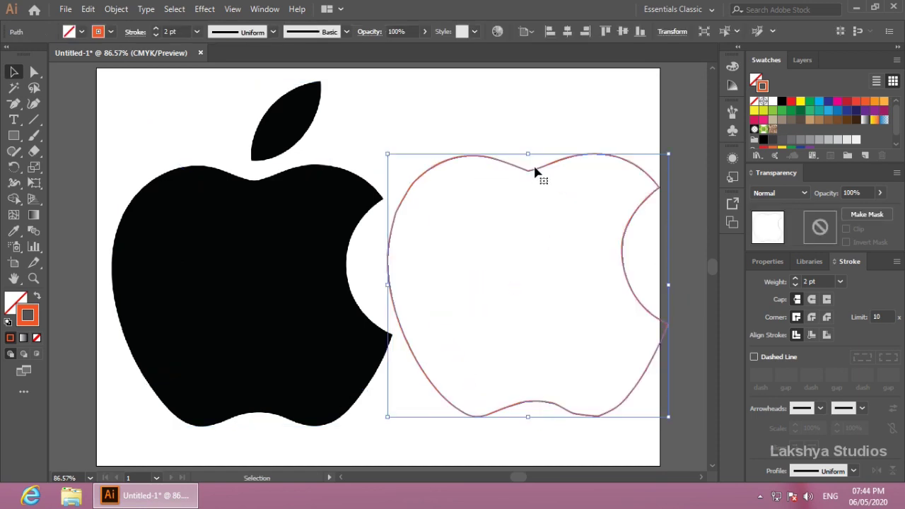
- Give the traced apple a black fill and set its stroke to None
click(755, 79)
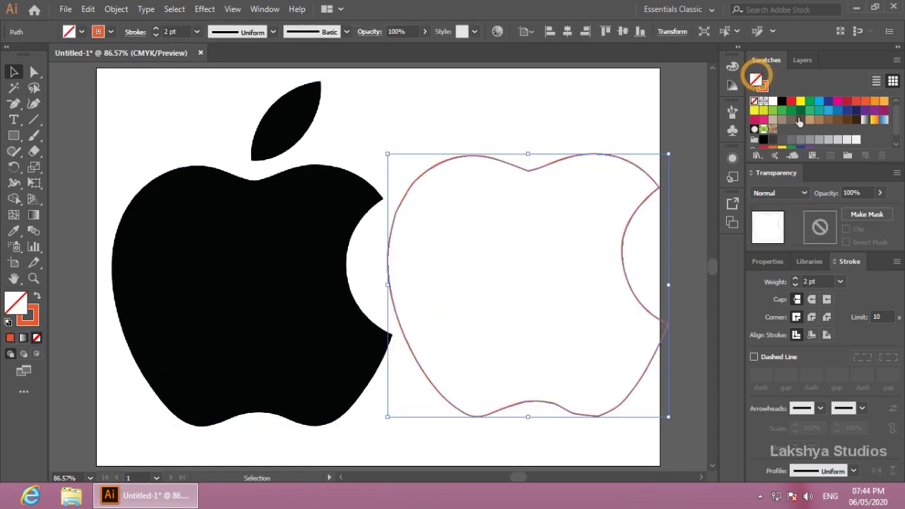
click(782, 101)
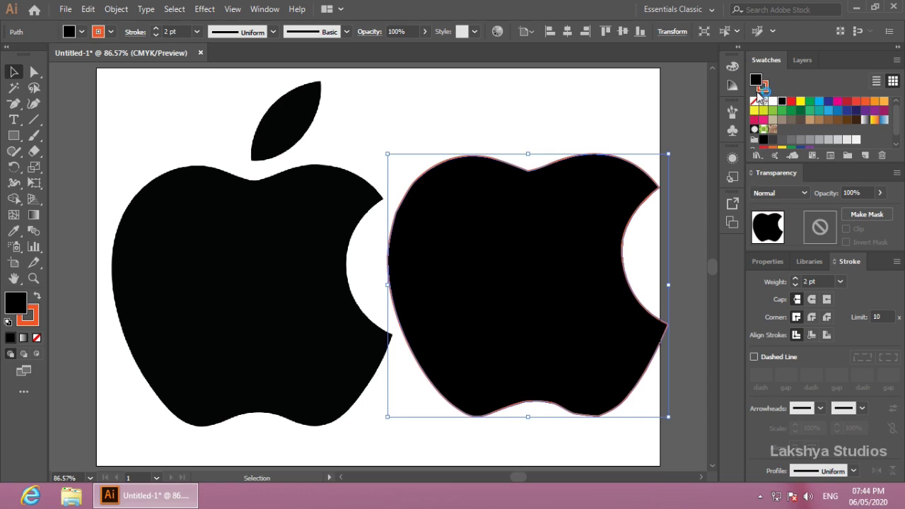
click(762, 87)
click(753, 102)
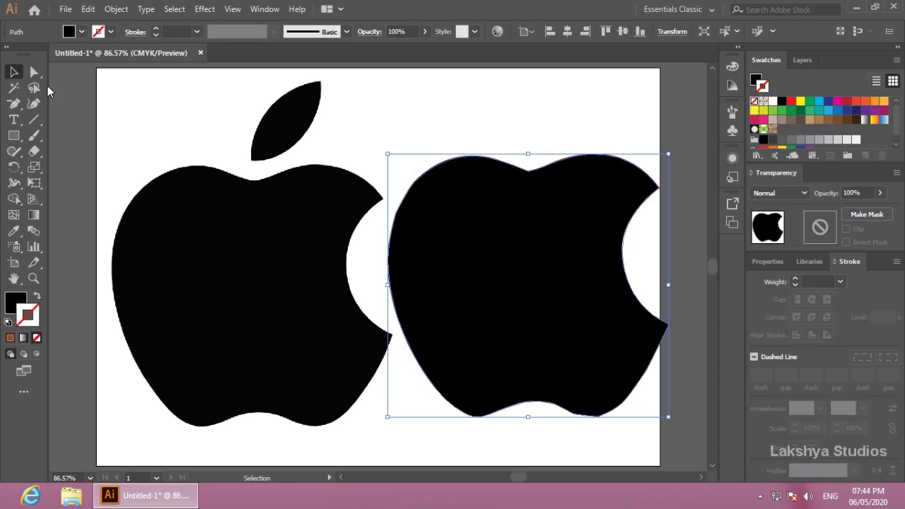
click(405, 104)
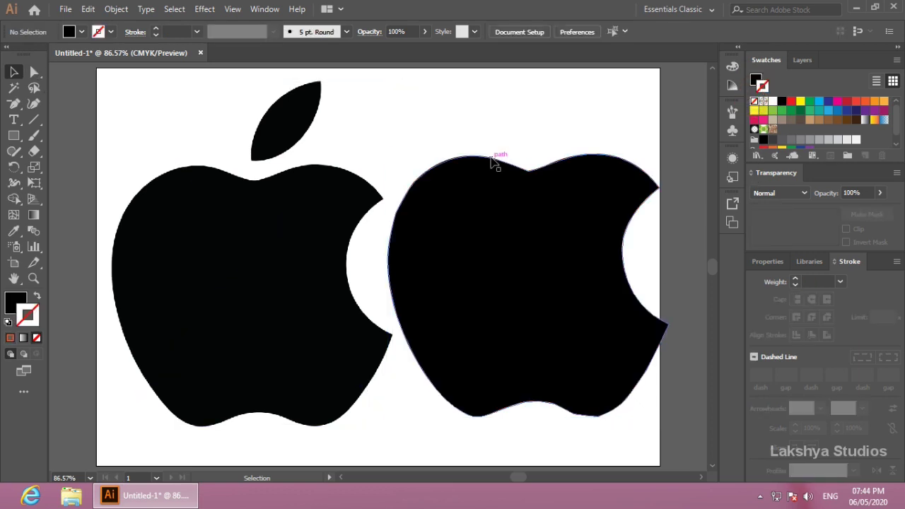